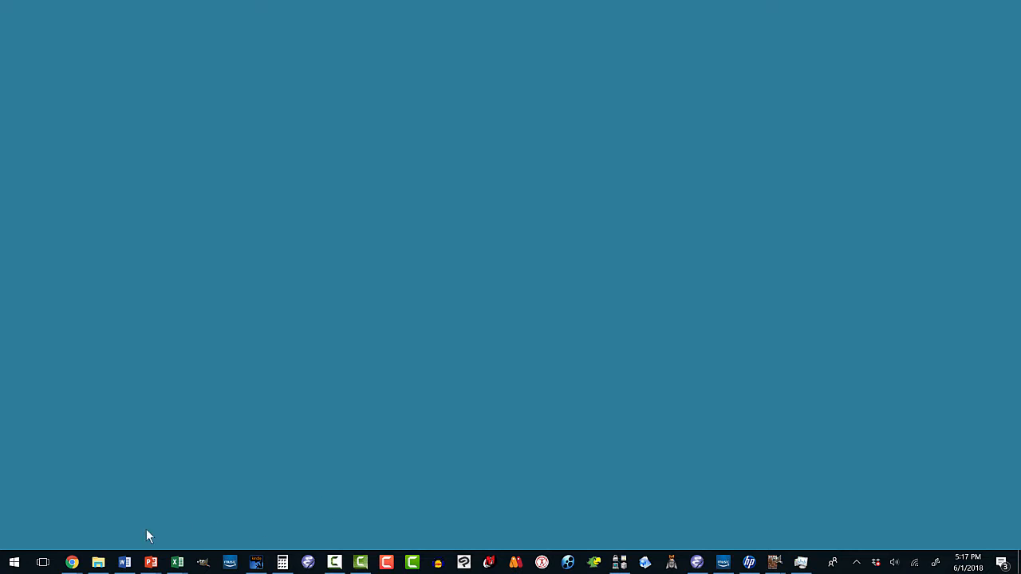
Step: Switch to the Chrome window showing Google and open the Kindle Direct Publishing site at kdp.amazon.com
{"action": "mouse_move", "coordinate": [71, 561]}
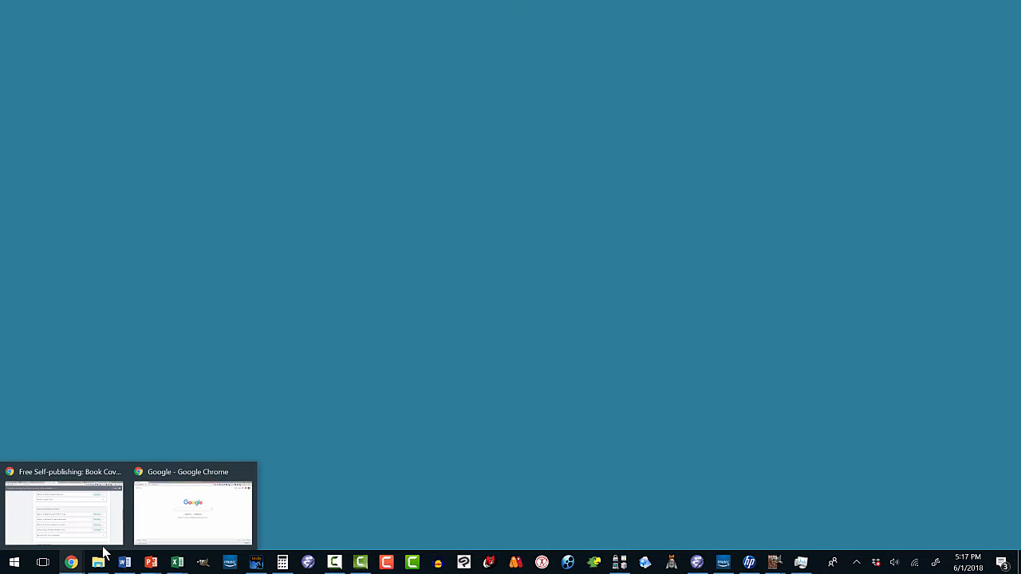
{"action": "left_click", "coordinate": [173, 523]}
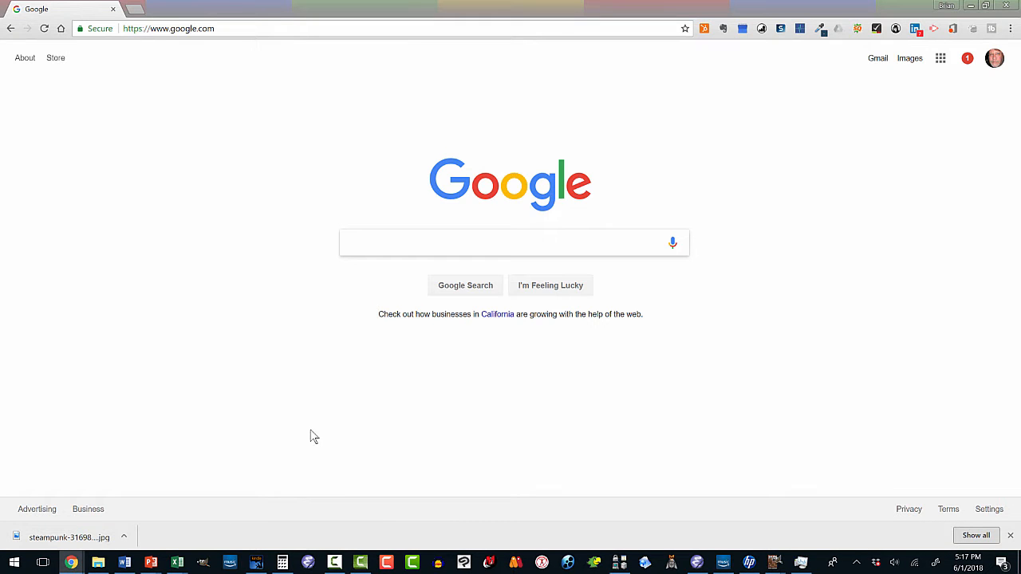
{"action": "left_click", "coordinate": [171, 29]}
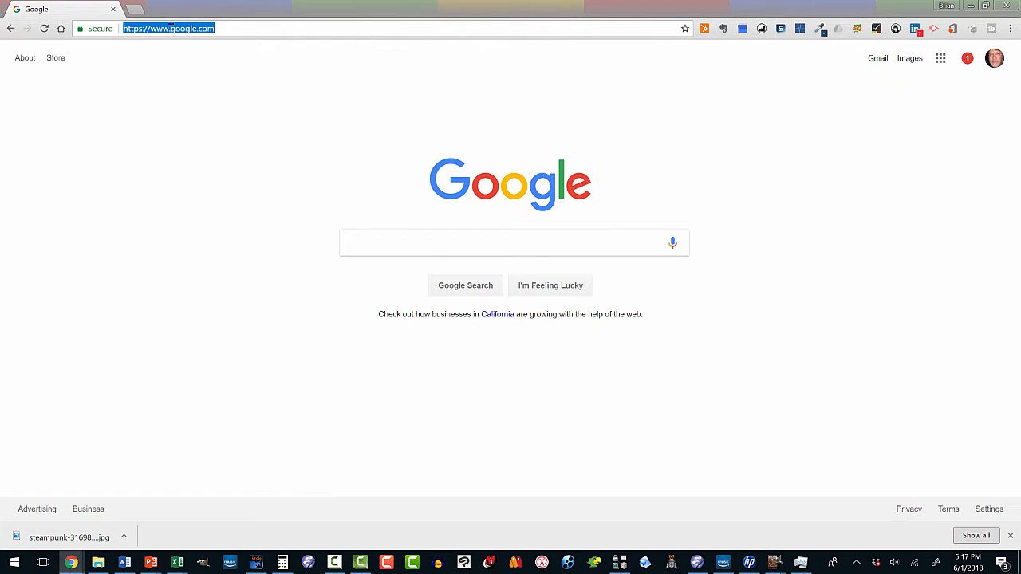
{"action": "type", "text": "kdp.amazon"}
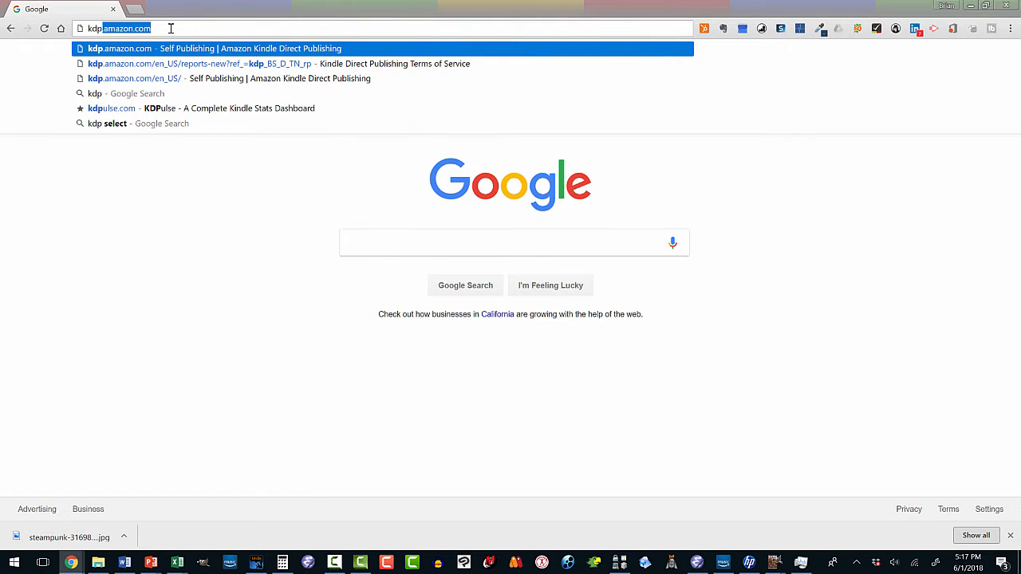
{"action": "key", "text": "Return"}
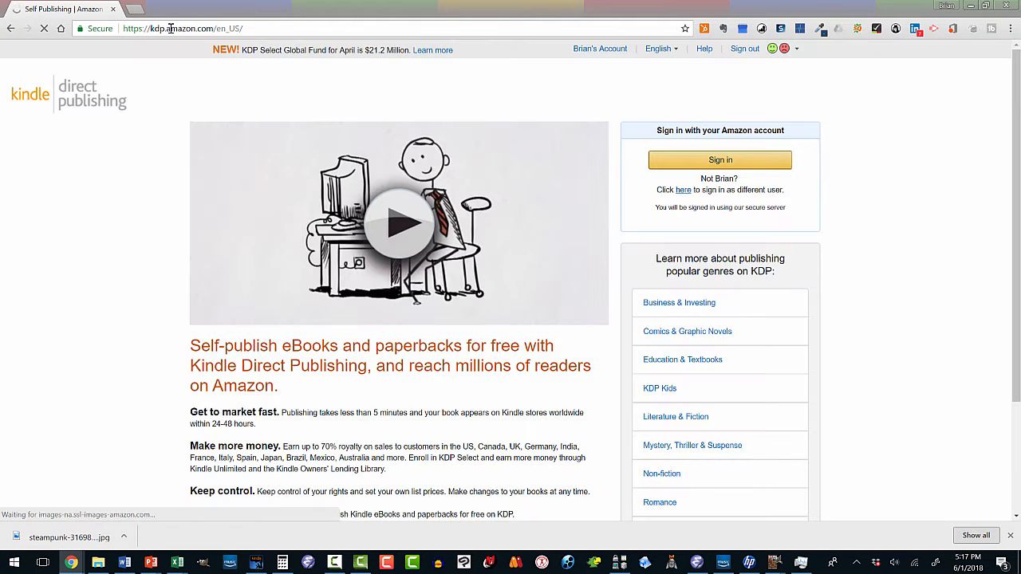
Step: Sign in to Kindle Direct Publishing and create a new Kindle eBook title, confirming the account login when asked
{"action": "left_click", "coordinate": [701, 162]}
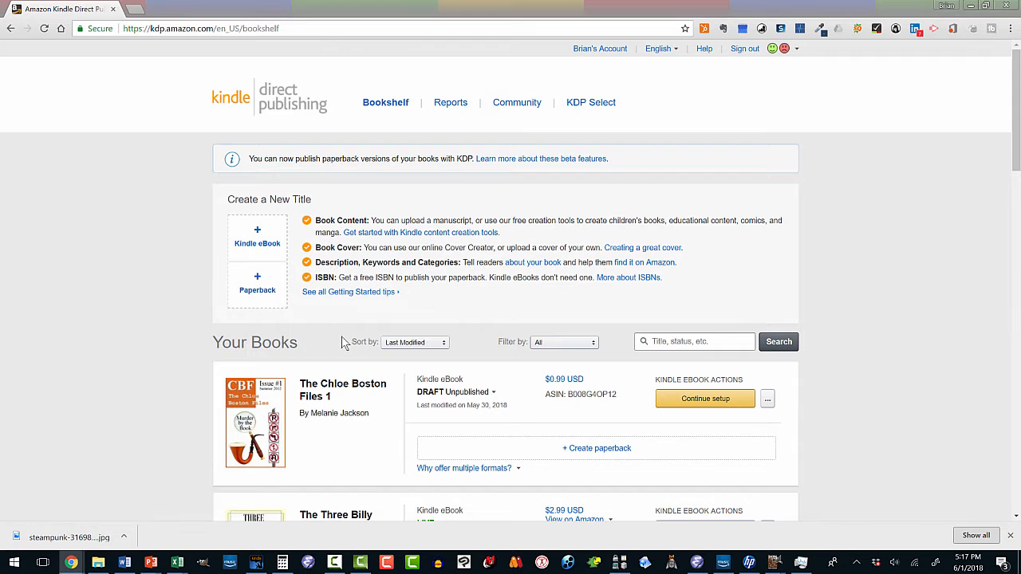
{"action": "left_click", "coordinate": [259, 243]}
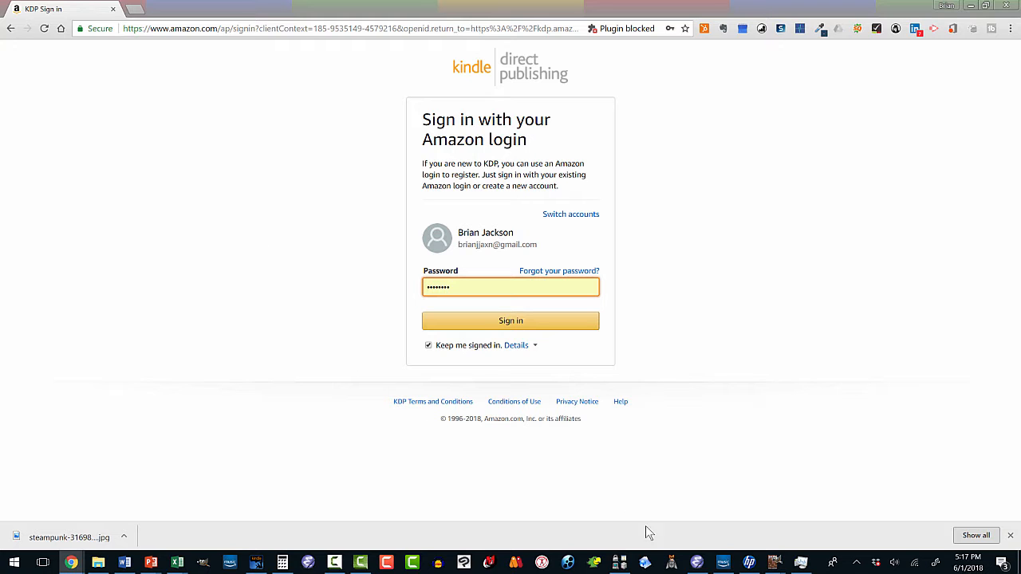
{"action": "mouse_move", "coordinate": [695, 564]}
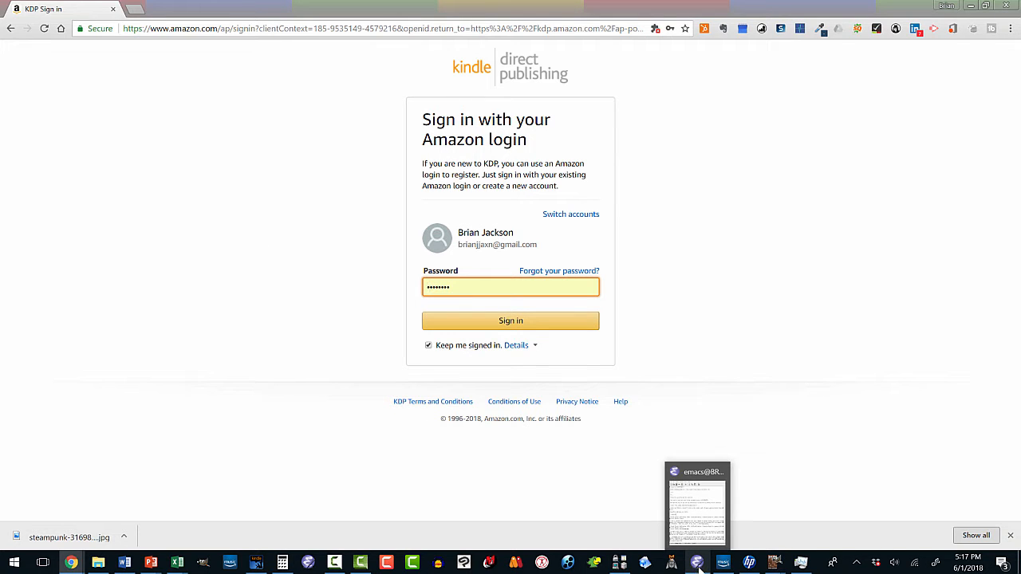
{"action": "left_click", "coordinate": [508, 322]}
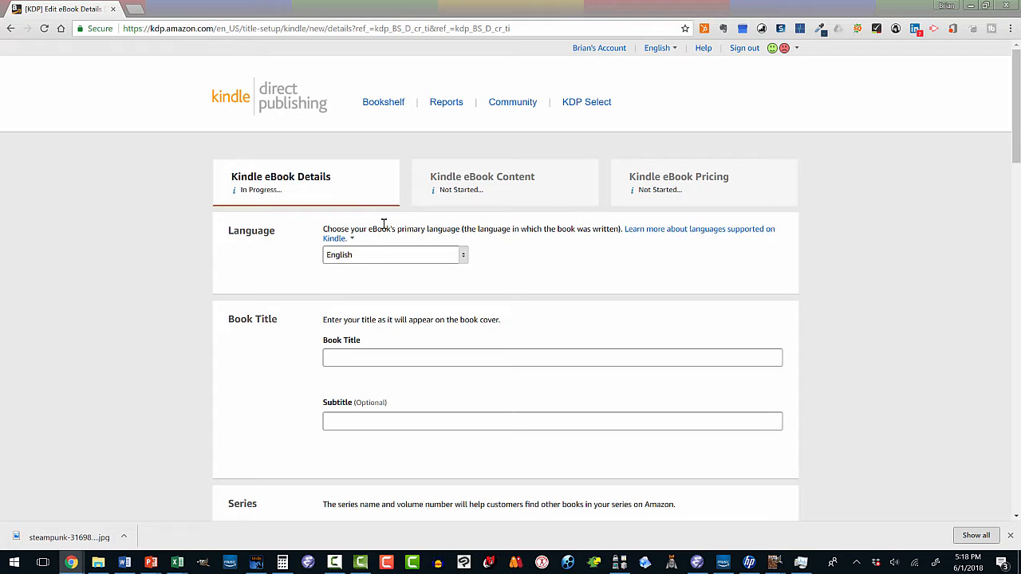
Step: Look through the available eBook languages and keep English as the primary language
{"action": "scroll", "coordinate": [382, 226], "scroll_direction": "down", "scroll_amount": 1}
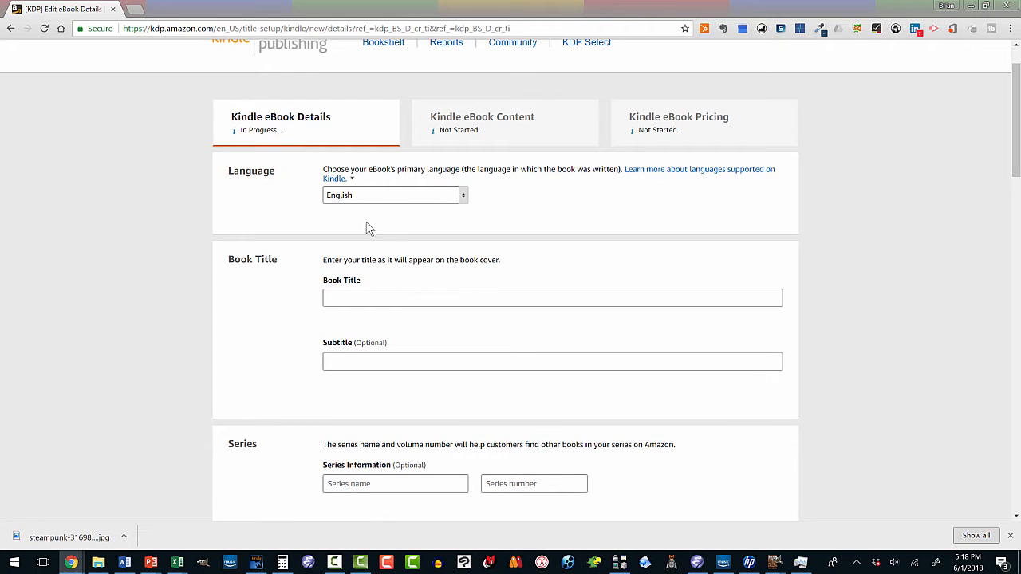
{"action": "left_click", "coordinate": [464, 197]}
{"action": "scroll", "coordinate": [452, 327], "scroll_direction": "down", "scroll_amount": 4}
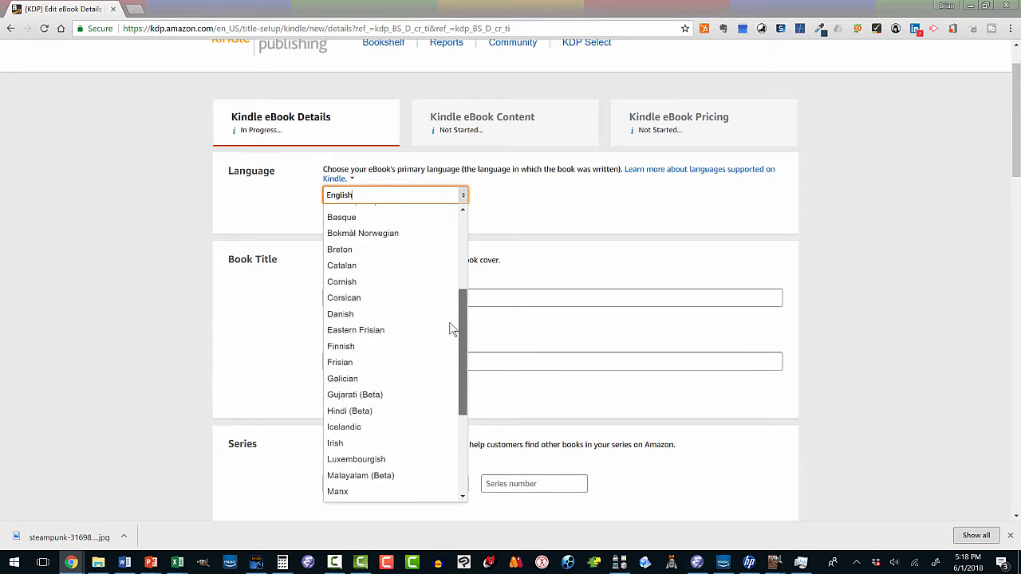
{"action": "scroll", "coordinate": [446, 367], "scroll_direction": "up", "scroll_amount": 4}
{"action": "left_click", "coordinate": [507, 198]}
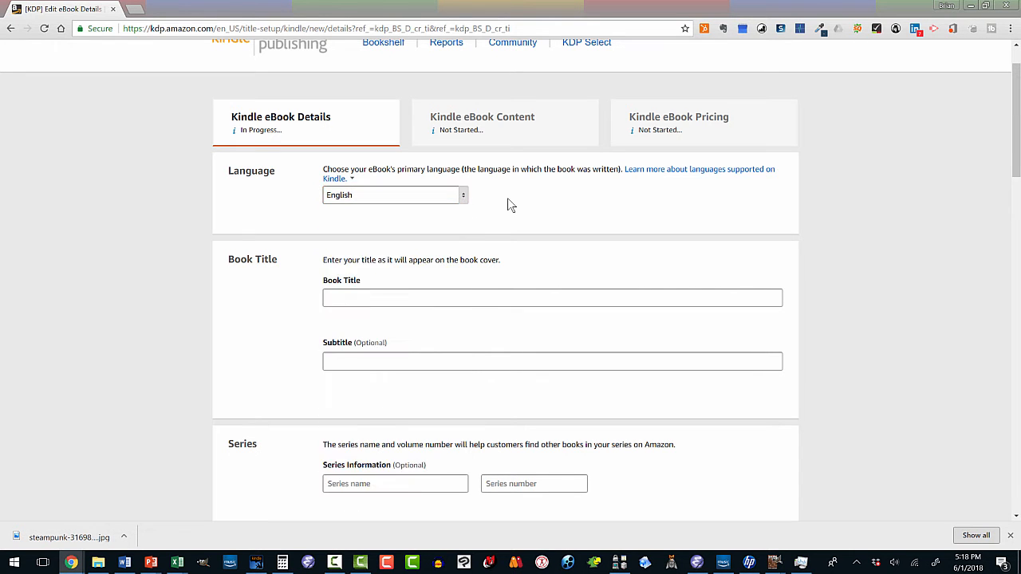
Step: Check the existing covers in the cover image folder, and enter "GIMP for Beginners" as the book title
{"action": "left_click", "coordinate": [387, 297]}
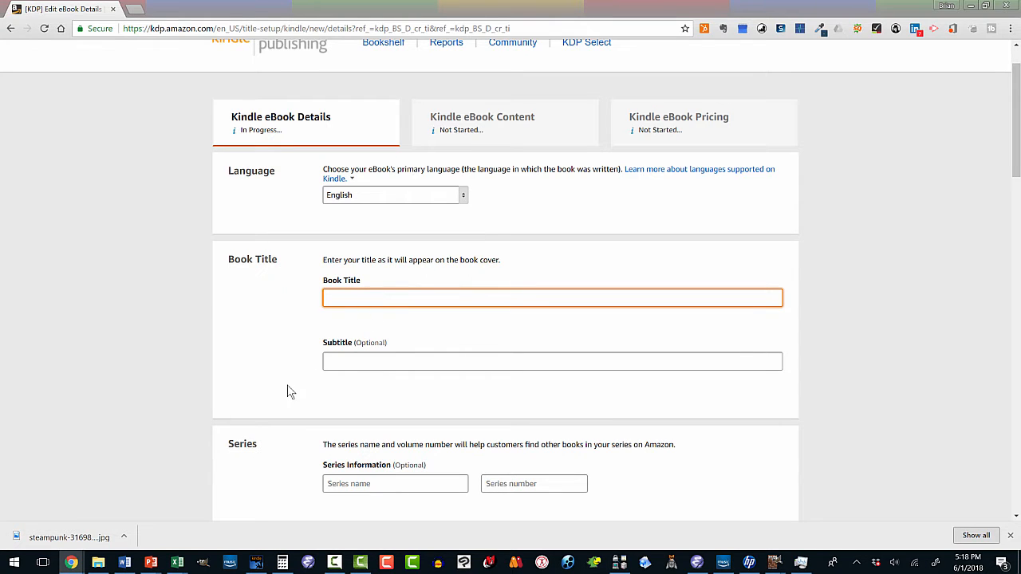
{"action": "mouse_move", "coordinate": [98, 562]}
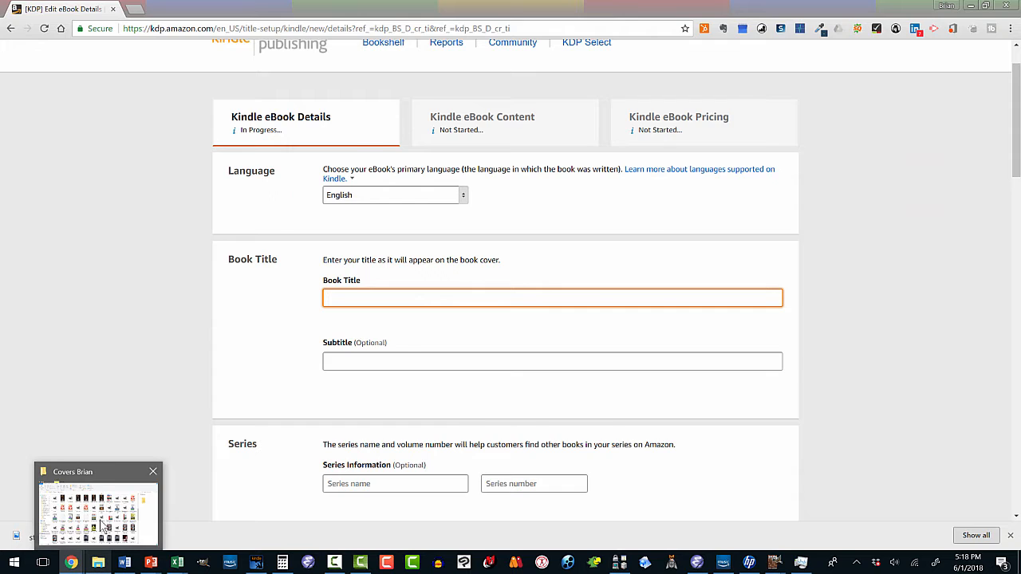
{"action": "left_click", "coordinate": [100, 518]}
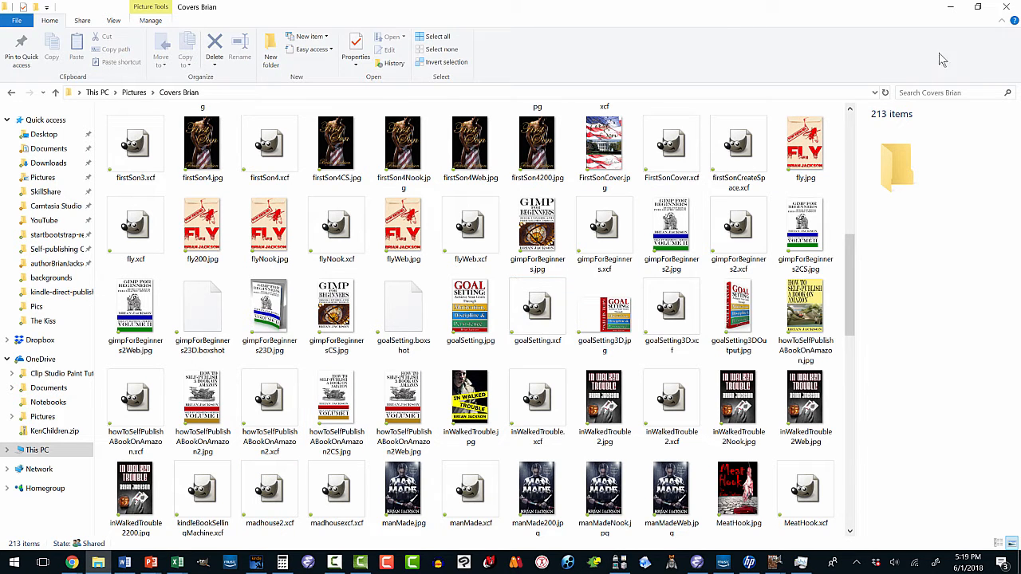
{"action": "left_click", "coordinate": [950, 11]}
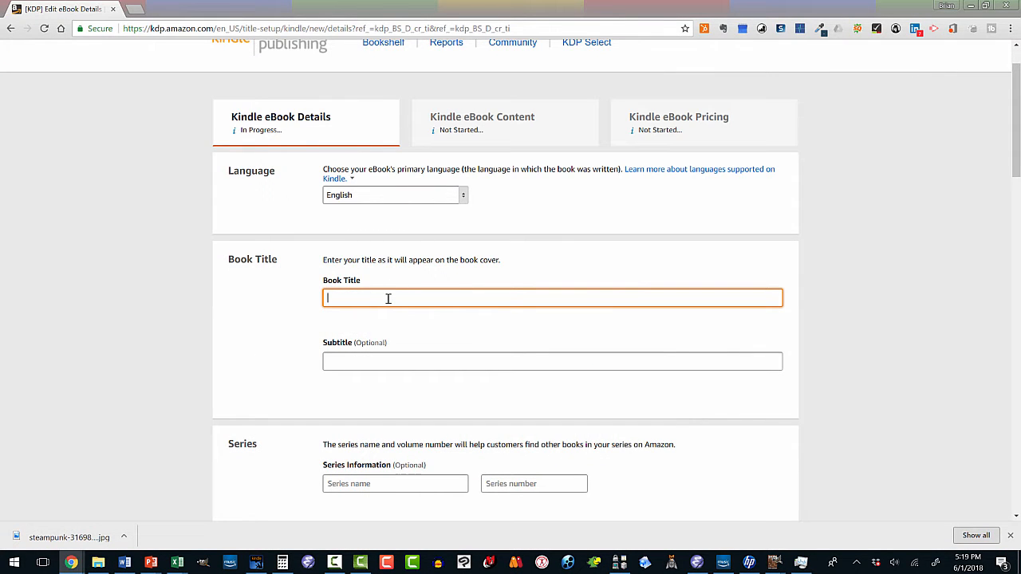
{"action": "type", "text": "GIMP for Beginners"}
Step: Enter "Easy Graphic Design" as the book's subtitle
{"action": "left_click", "coordinate": [374, 359]}
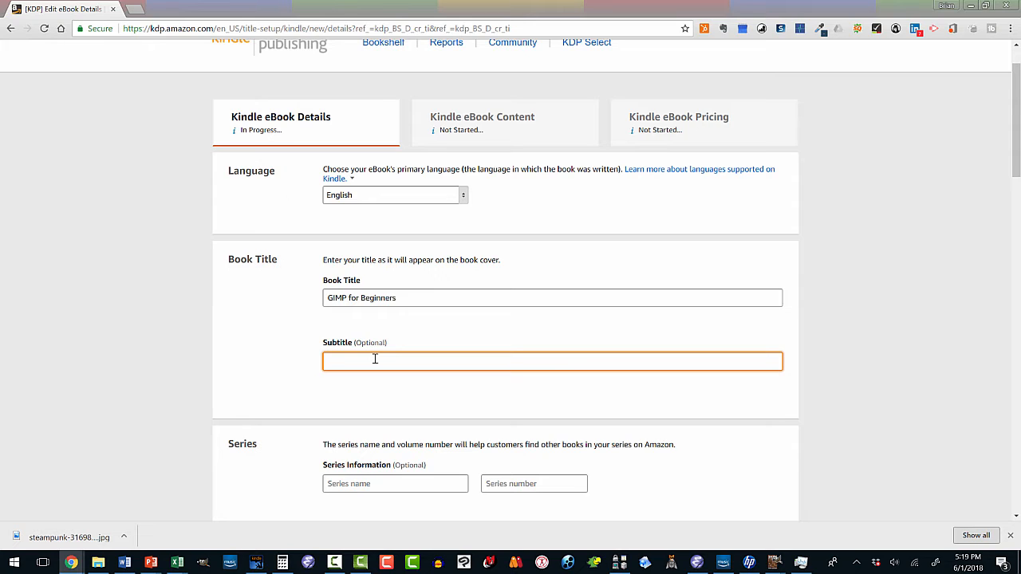
{"action": "type", "text": "Graphic Design"}
{"action": "key", "text": "Home"}
{"action": "type", "text": "Easyh"}
{"action": "key", "text": "BackSpace"}
Step: Set the series name to "Self-publishing Made Easy" with series number 1, and set the edition number to 1
{"action": "scroll", "coordinate": [363, 383], "scroll_direction": "down", "scroll_amount": 3}
{"action": "left_click", "coordinate": [356, 364]}
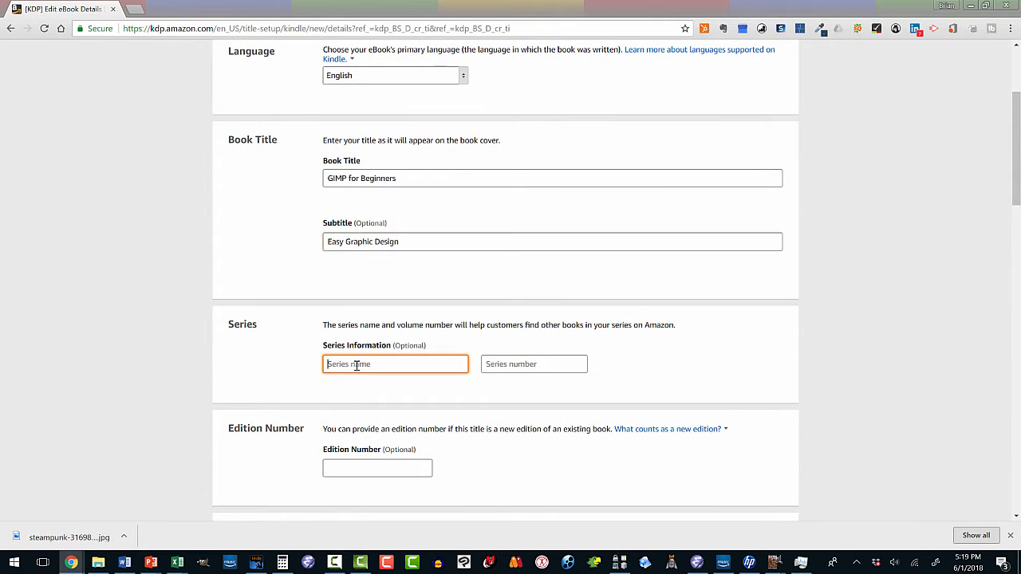
{"action": "type", "text": "Self-publishing Made Easy"}
{"action": "key", "text": "Tab"}
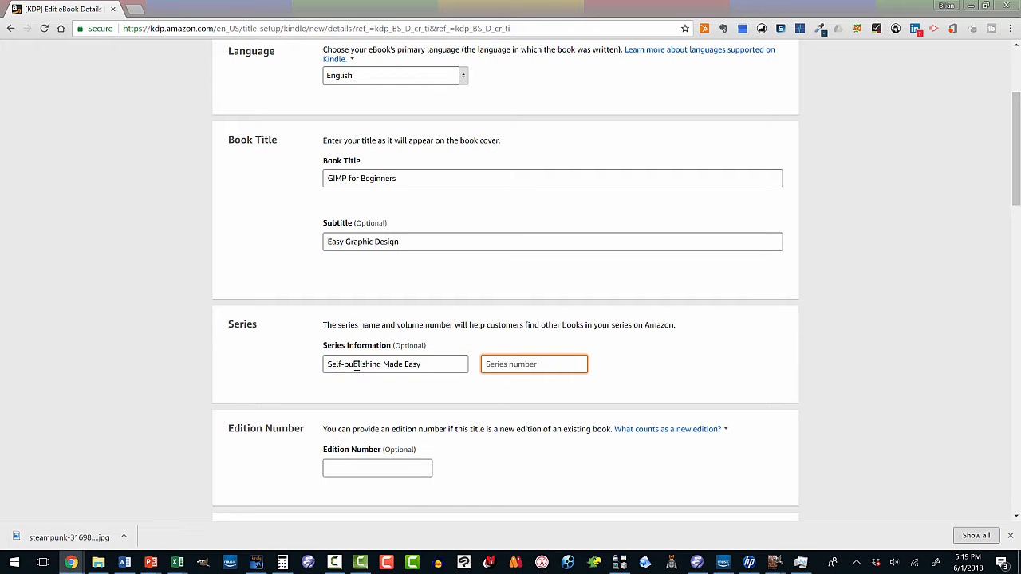
{"action": "type", "text": "1"}
{"action": "left_click", "coordinate": [351, 465]}
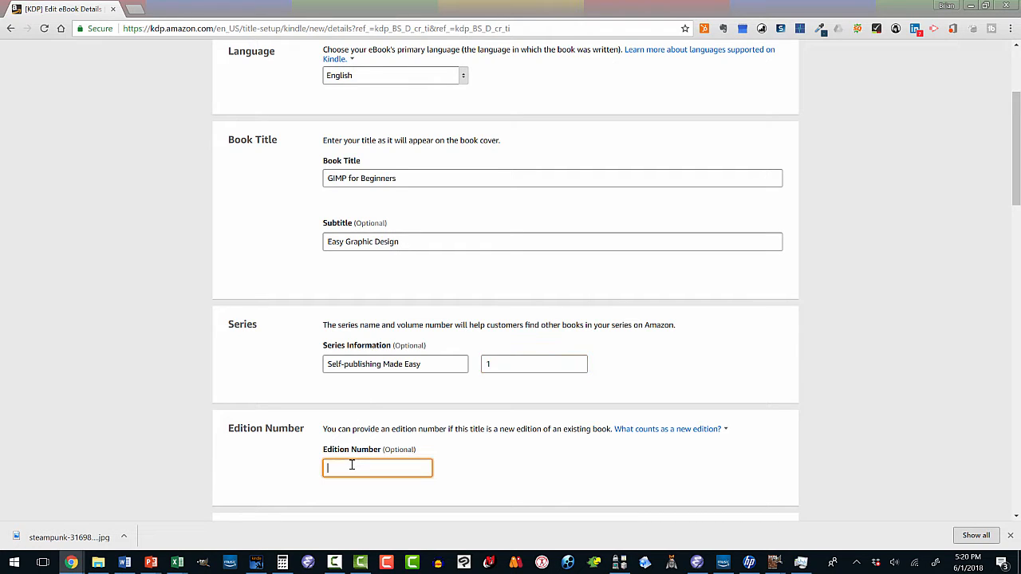
{"action": "type", "text": "1"}
Step: Enter the primary author's first and last name, and check the available contributor roles without changing the Author role
{"action": "scroll", "coordinate": [448, 444], "scroll_direction": "down", "scroll_amount": 3}
{"action": "scroll", "coordinate": [445, 447], "scroll_direction": "down", "scroll_amount": 1}
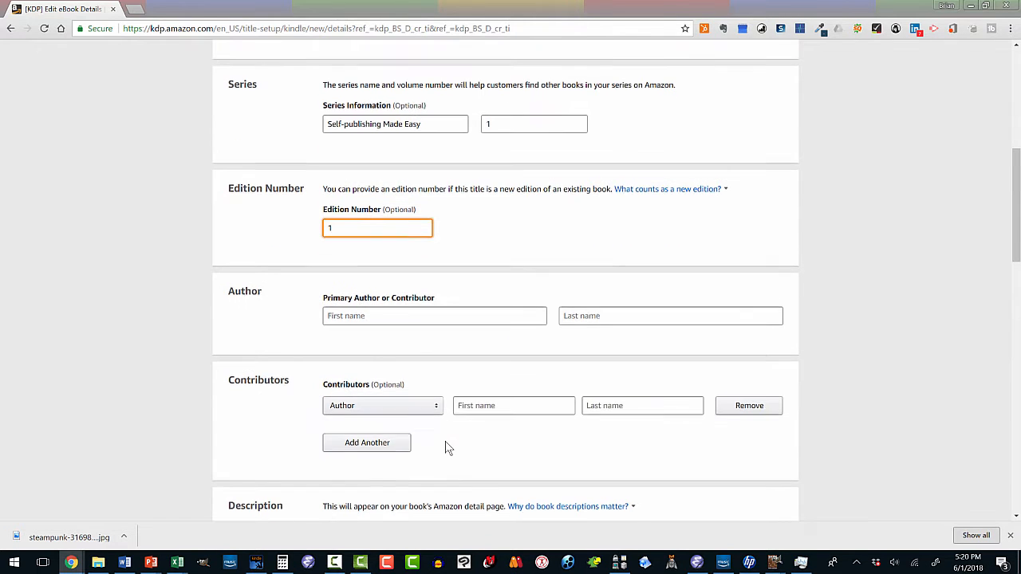
{"action": "left_click", "coordinate": [391, 256]}
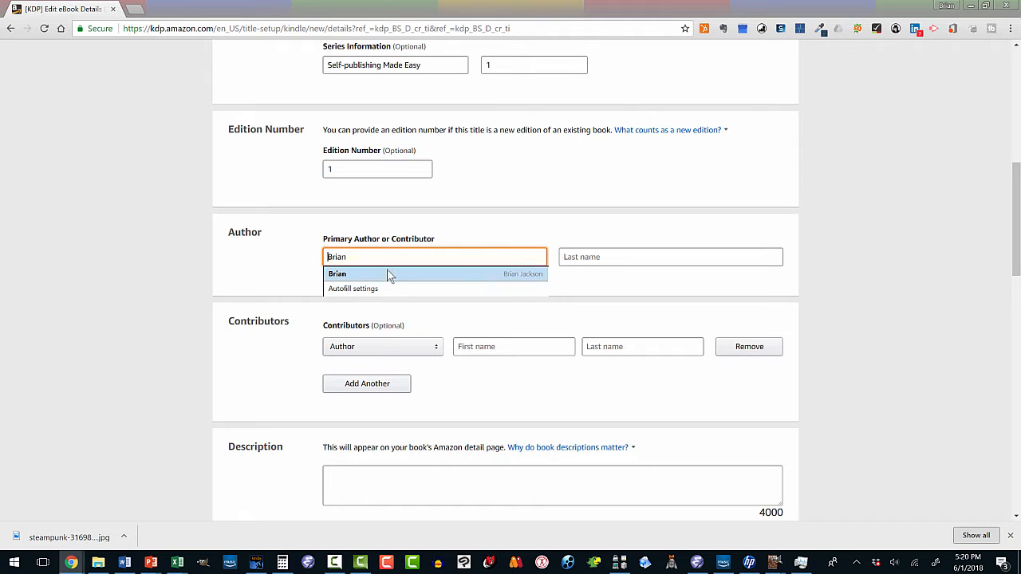
{"action": "left_click", "coordinate": [388, 273]}
{"action": "left_click", "coordinate": [626, 263]}
{"action": "type", "text": "Jac"}
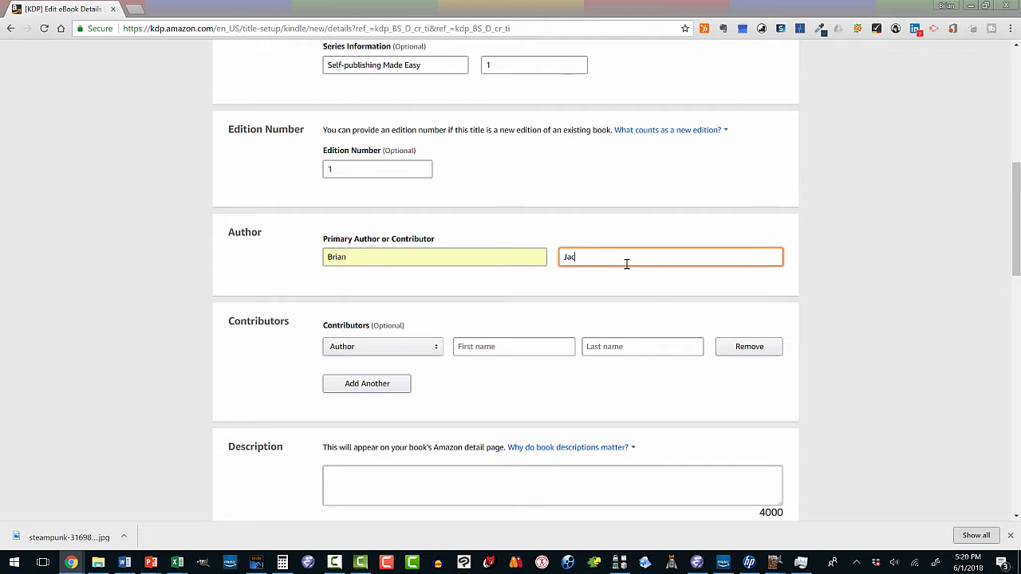
{"action": "type", "text": "kson"}
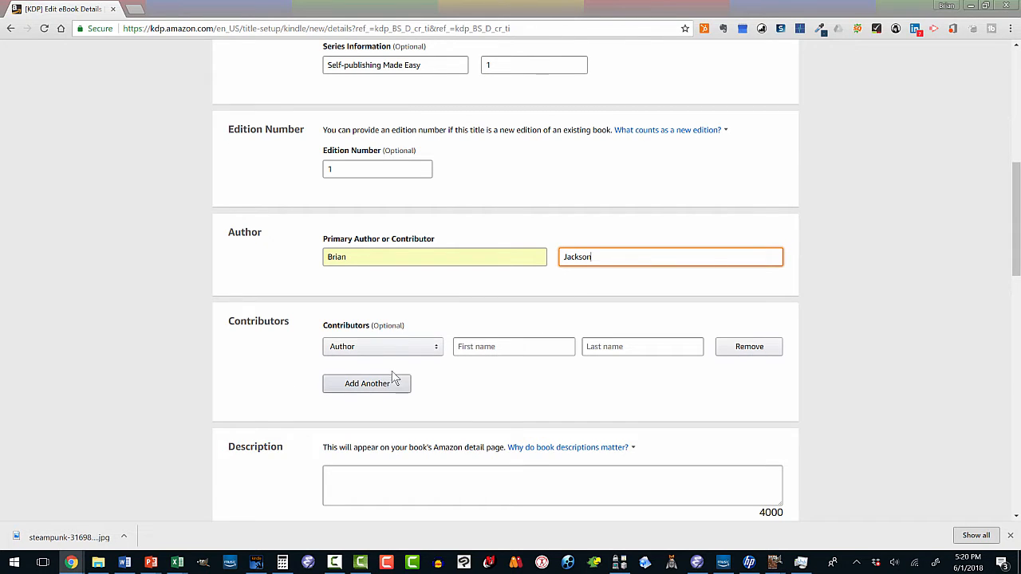
{"action": "left_click", "coordinate": [436, 351]}
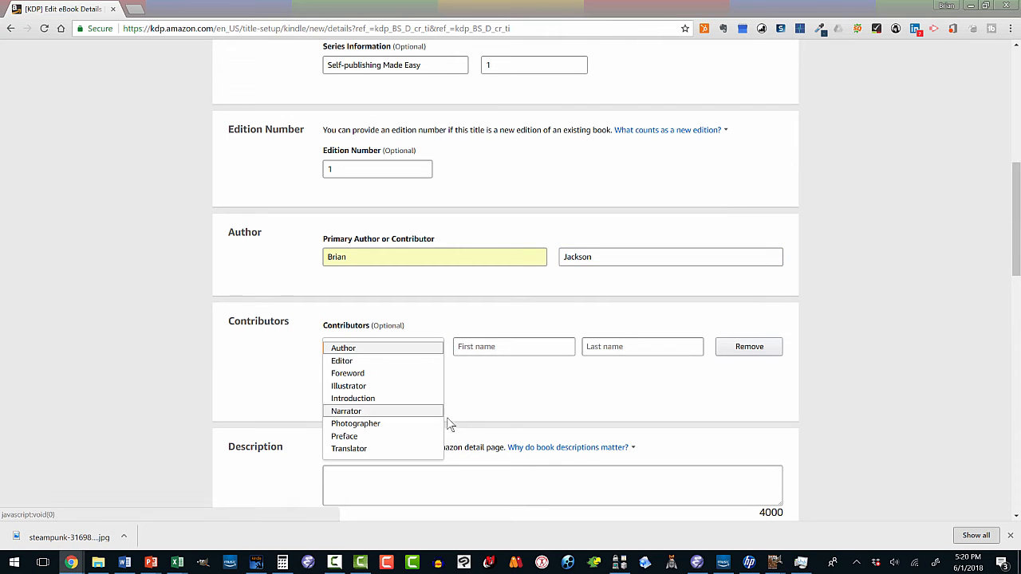
{"action": "left_click", "coordinate": [489, 393]}
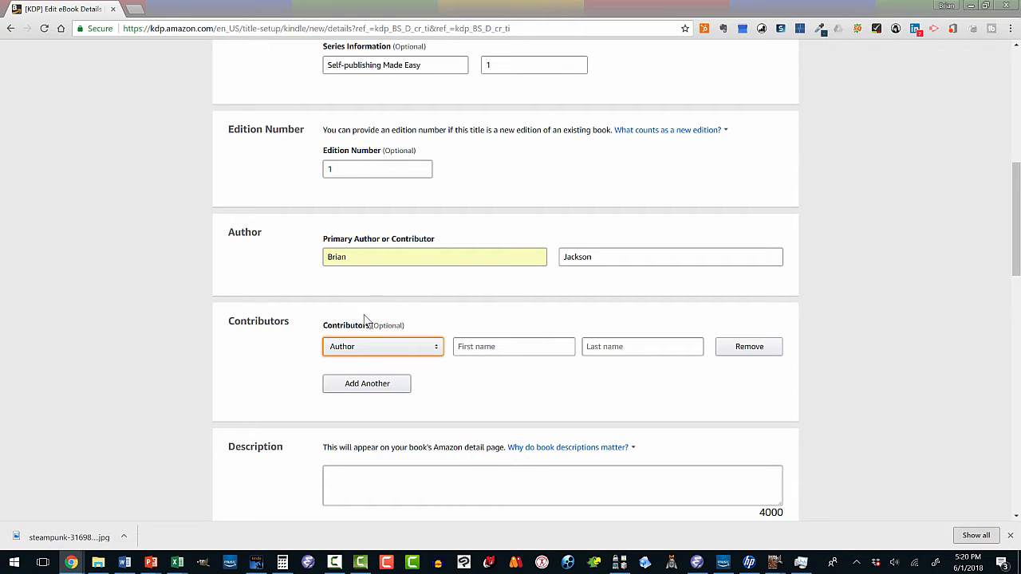
Step: Enter "Book descriptions." as the description and declare that you own the copyright and hold the necessary publishing rights
{"action": "scroll", "coordinate": [309, 363], "scroll_direction": "down", "scroll_amount": 3}
{"action": "left_click", "coordinate": [337, 353]}
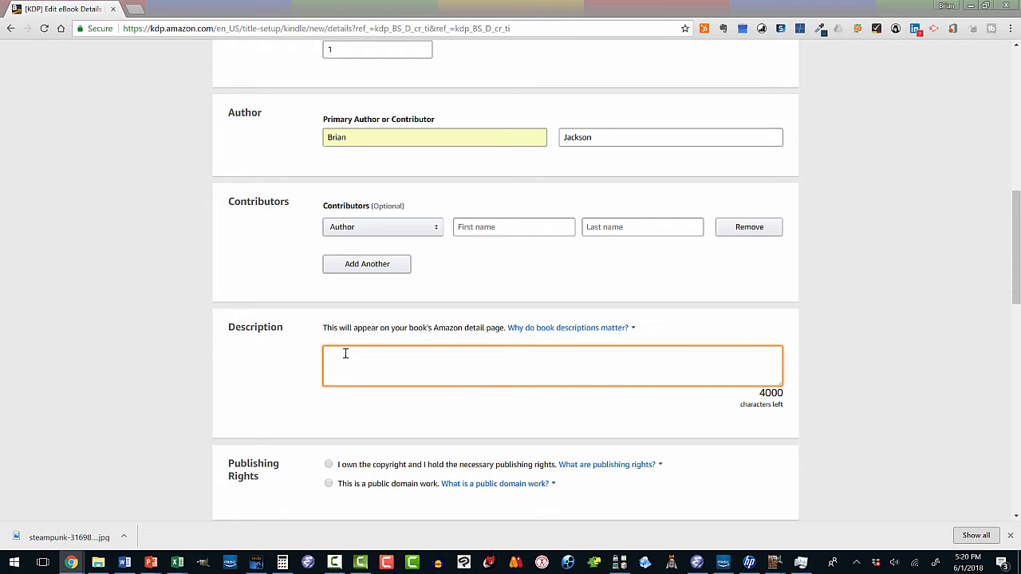
{"action": "type", "text": "Book descriptions."}
{"action": "scroll", "coordinate": [367, 369], "scroll_direction": "down", "scroll_amount": 3}
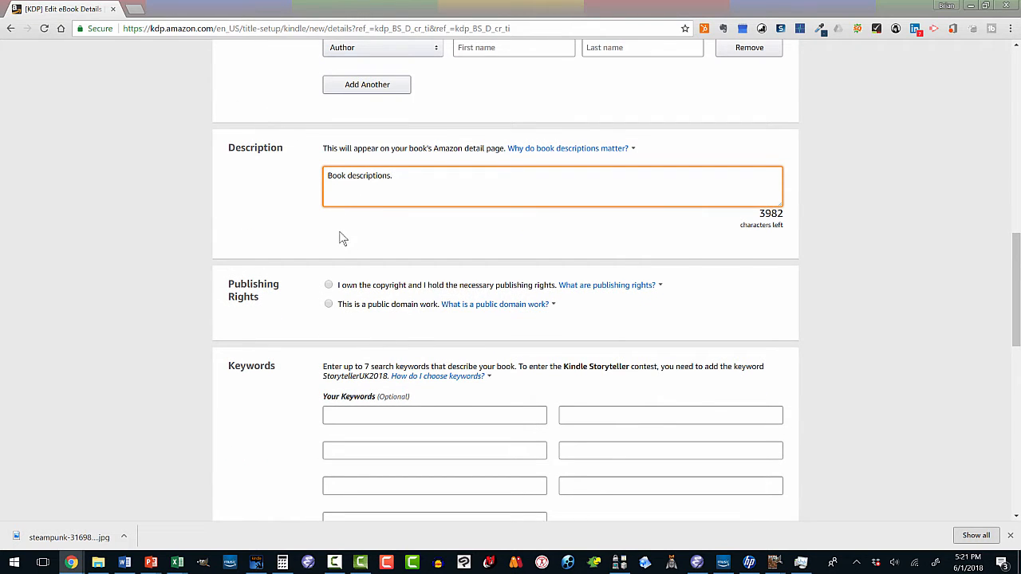
{"action": "left_click", "coordinate": [326, 287]}
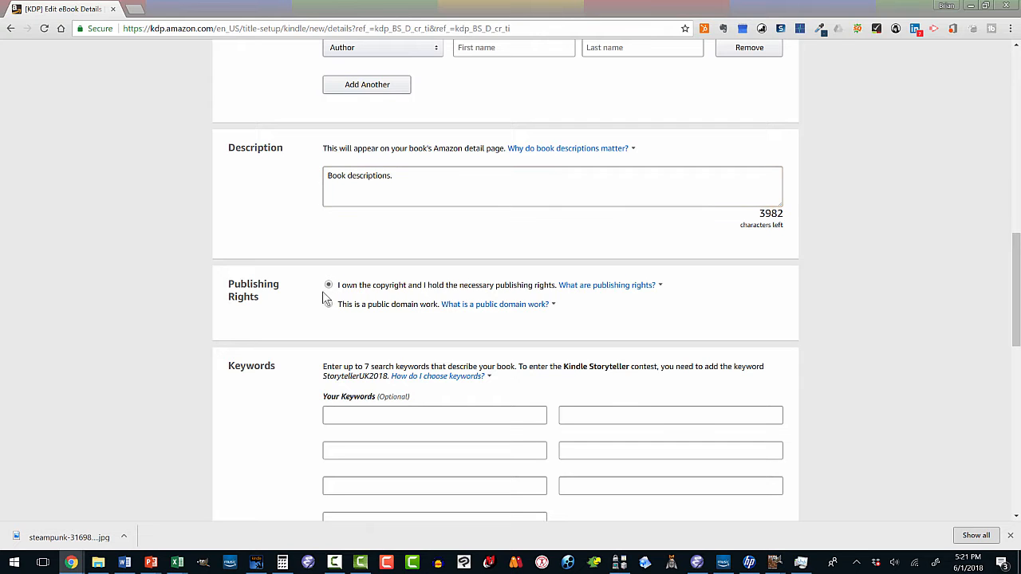
Step: Open the chooser for the book's browse categories, leaving the optional keywords blank
{"action": "scroll", "coordinate": [289, 321], "scroll_direction": "down", "scroll_amount": 2}
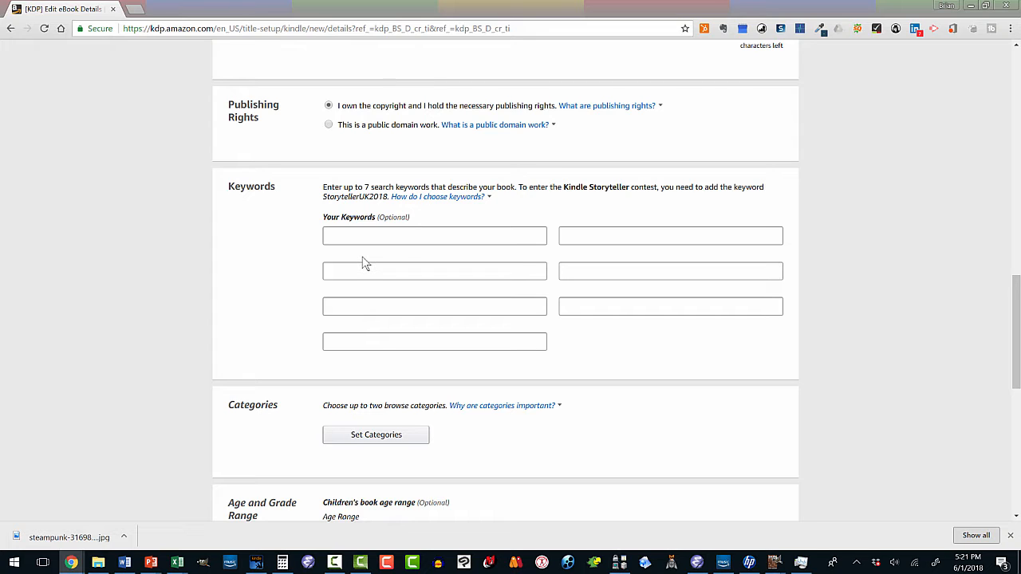
{"action": "scroll", "coordinate": [350, 263], "scroll_direction": "down", "scroll_amount": 3}
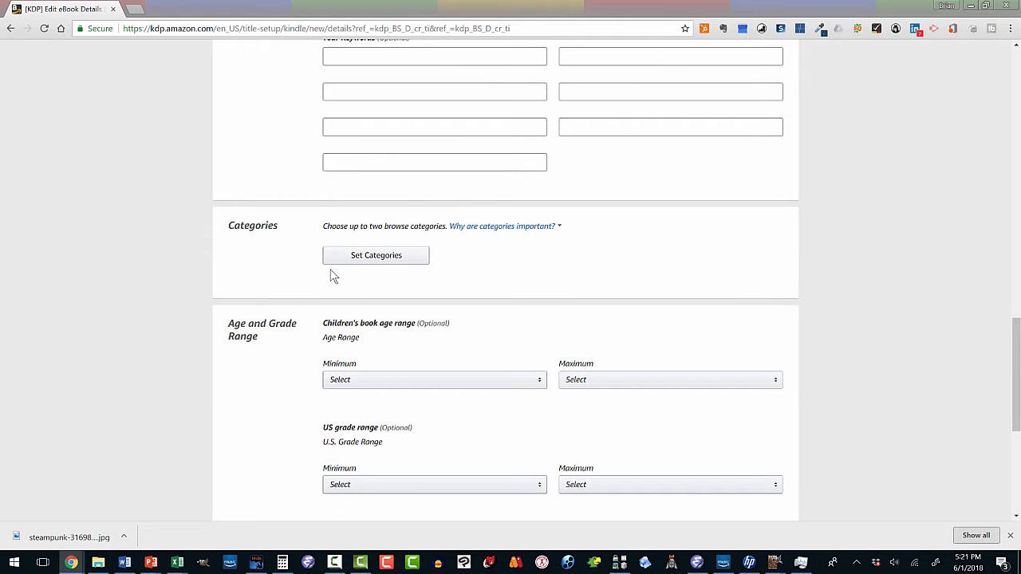
{"action": "left_click", "coordinate": [382, 259]}
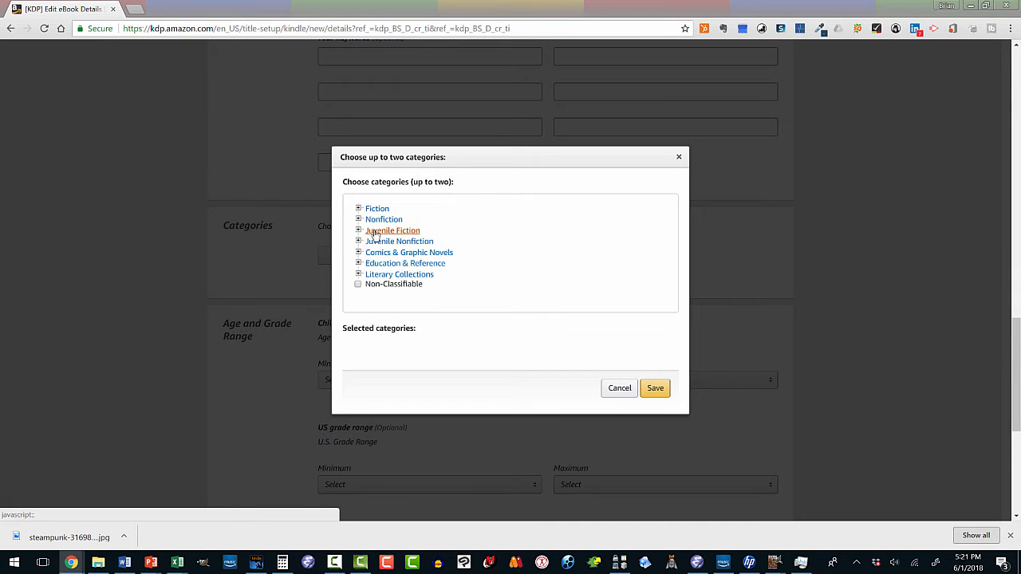
Step: Browse the subcategories available under Fiction without selecting any, and collapse the Fiction branch
{"action": "left_click", "coordinate": [358, 209]}
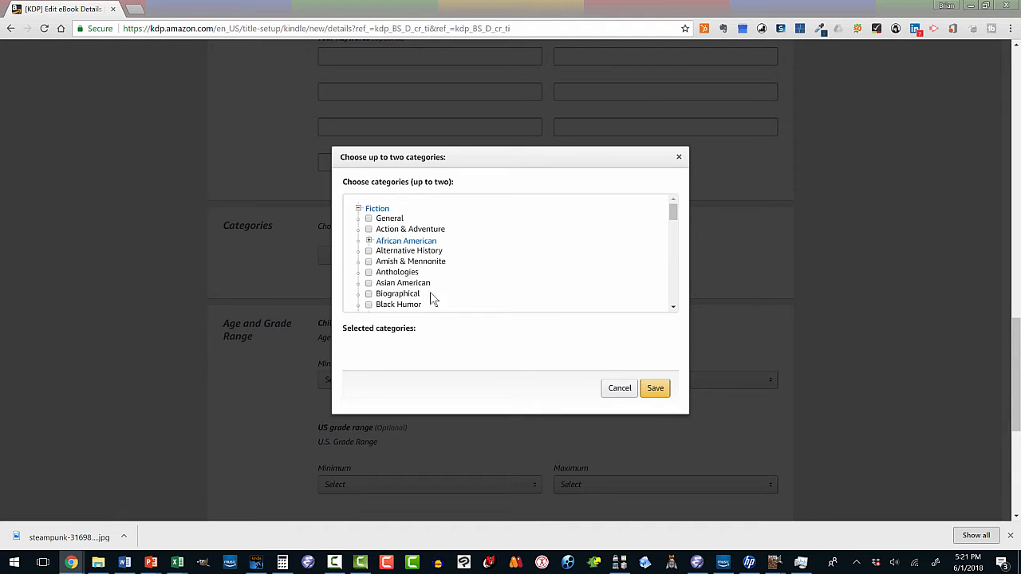
{"action": "scroll", "coordinate": [439, 295], "scroll_direction": "down", "scroll_amount": 3}
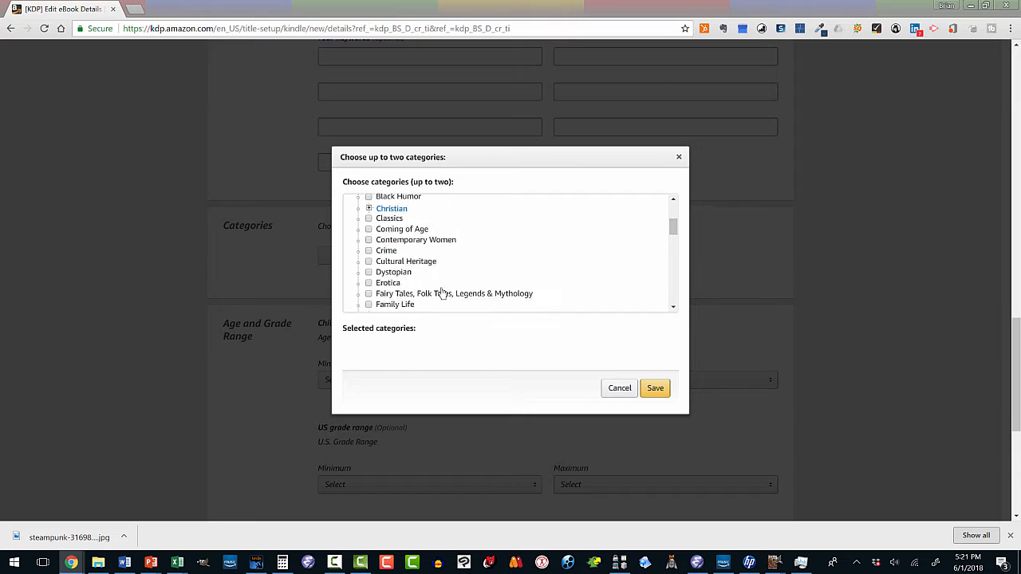
{"action": "scroll", "coordinate": [443, 294], "scroll_direction": "down", "scroll_amount": 2}
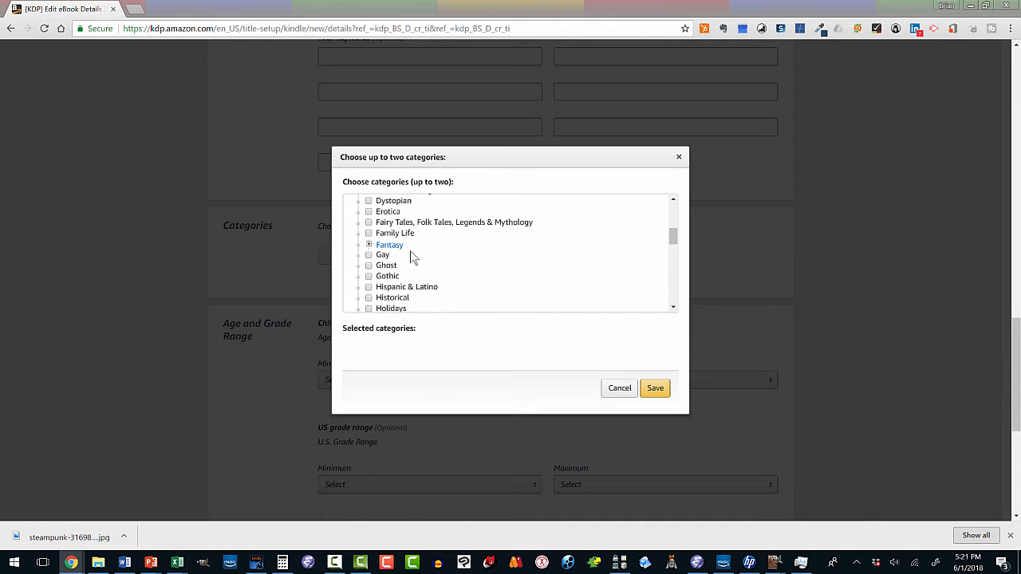
{"action": "scroll", "coordinate": [411, 255], "scroll_direction": "up", "scroll_amount": 5}
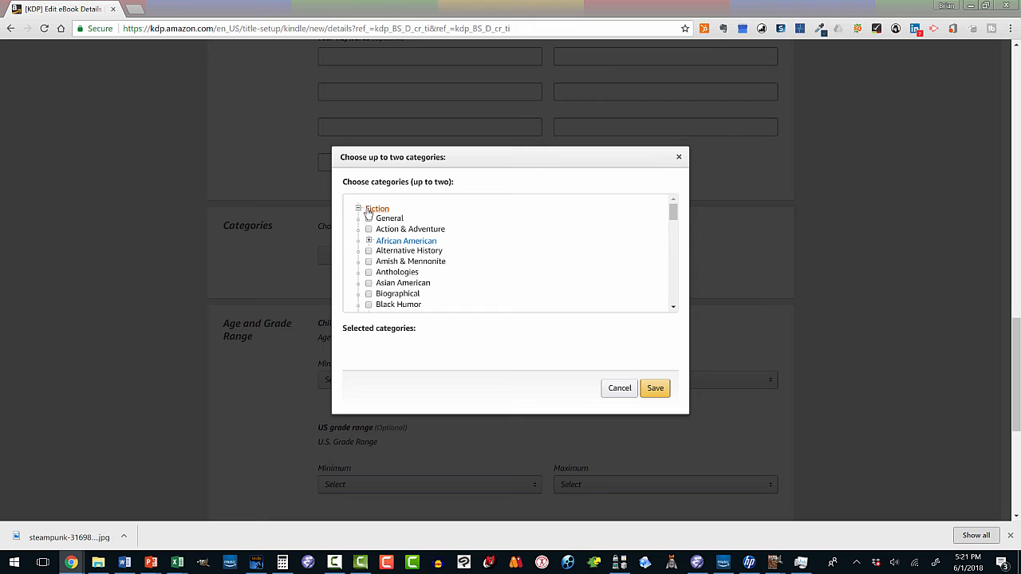
{"action": "left_click", "coordinate": [359, 209]}
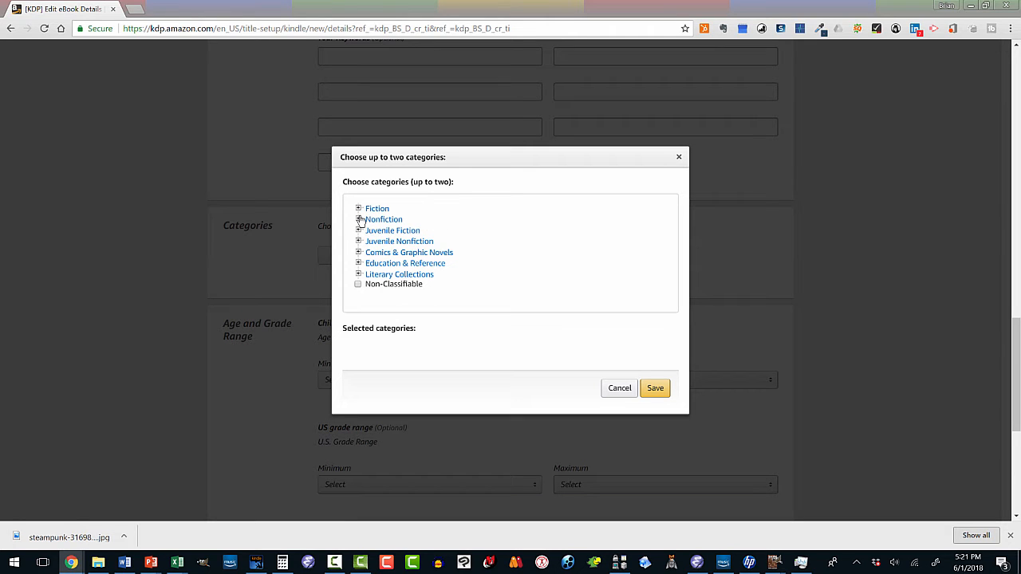
Step: Select Nonfiction > Computers > Computer Graphics as the first browse category
{"action": "left_click", "coordinate": [358, 219]}
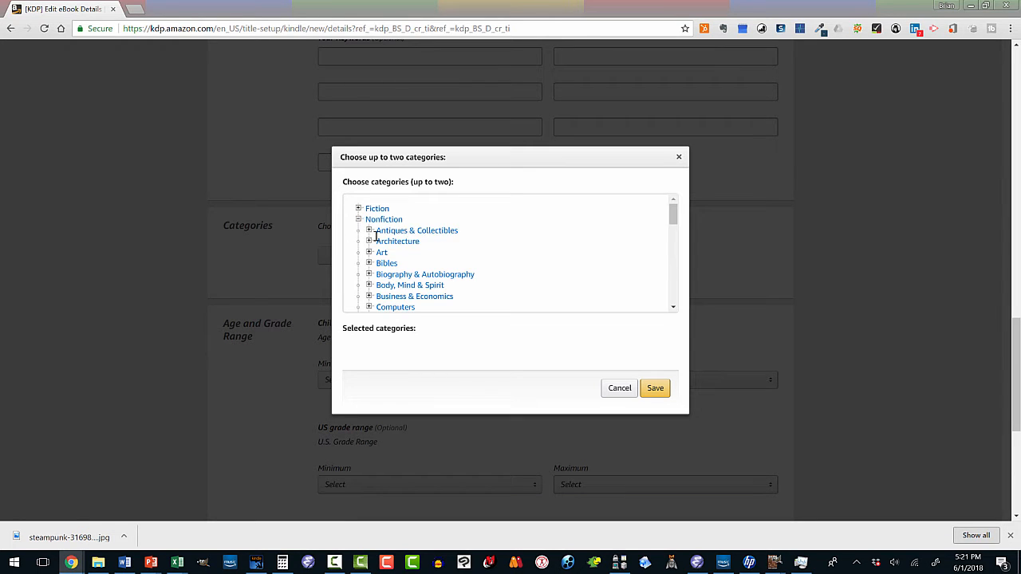
{"action": "scroll", "coordinate": [405, 258], "scroll_direction": "down", "scroll_amount": 1}
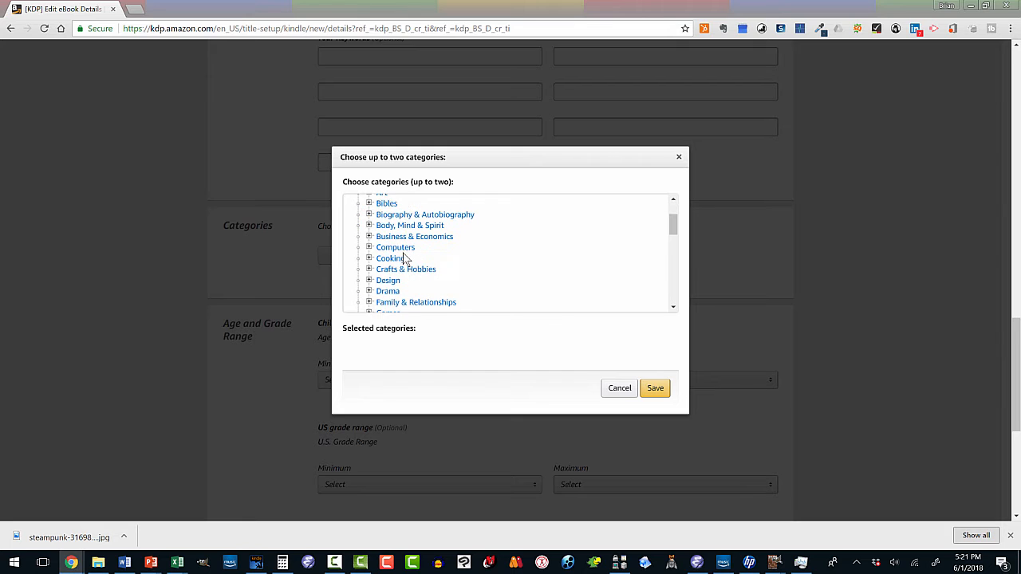
{"action": "left_click", "coordinate": [369, 248]}
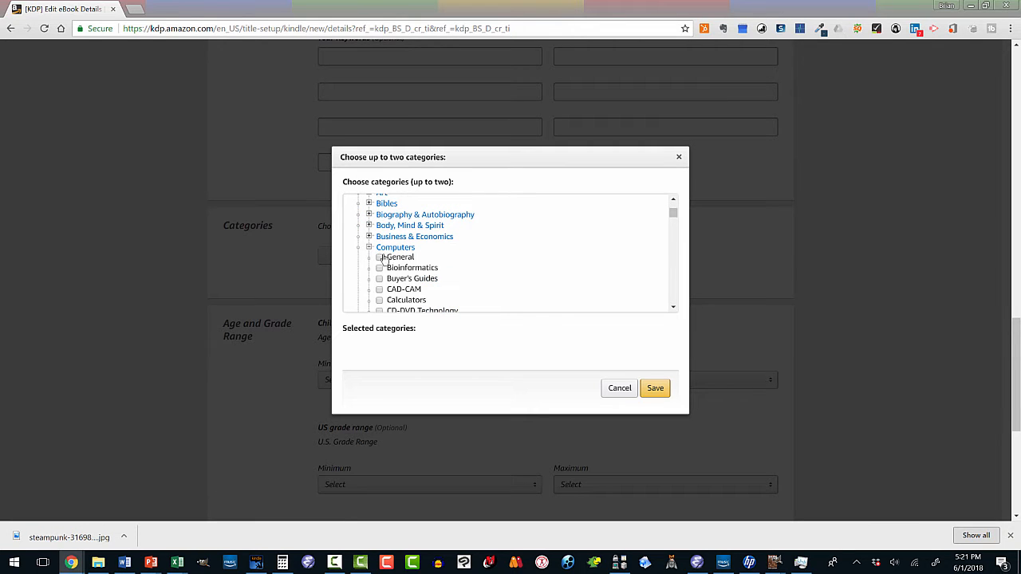
{"action": "scroll", "coordinate": [442, 263], "scroll_direction": "down", "scroll_amount": 1}
{"action": "scroll", "coordinate": [445, 270], "scroll_direction": "down", "scroll_amount": 1}
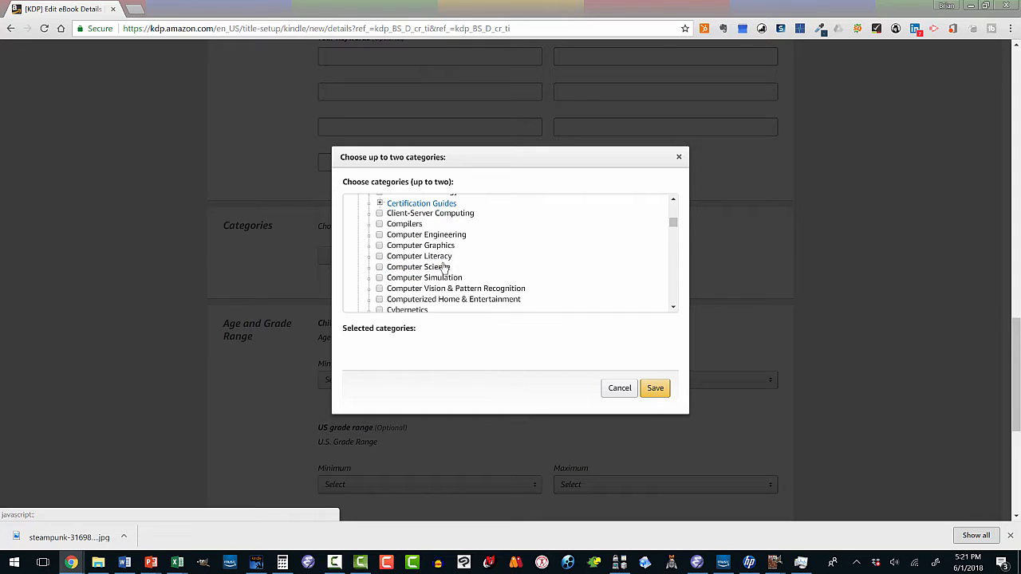
{"action": "left_click", "coordinate": [380, 245]}
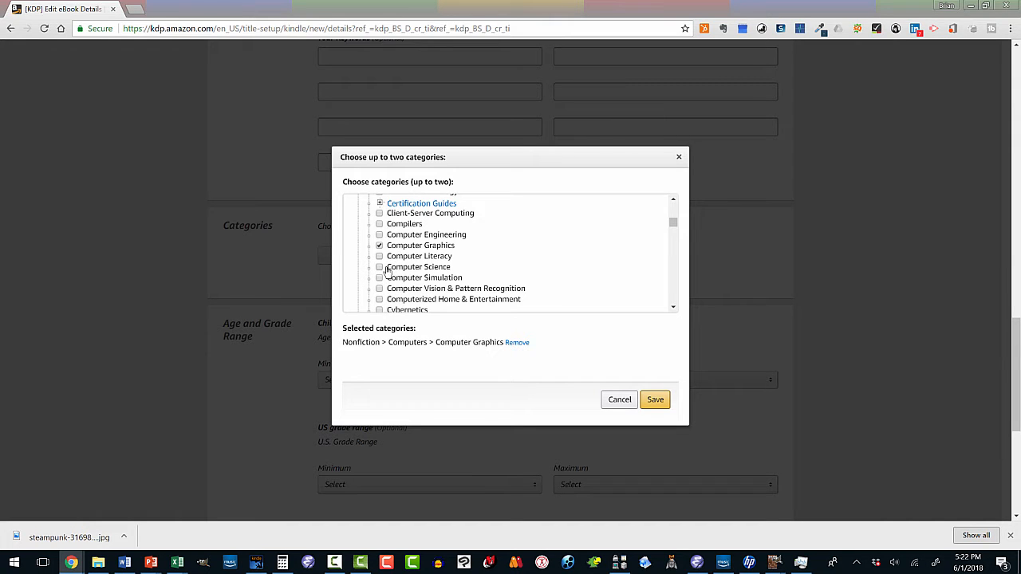
Step: Add Nonfiction > Computers > Educational Software as the second browse category and save the category selection
{"action": "scroll", "coordinate": [387, 271], "scroll_direction": "down", "scroll_amount": 1}
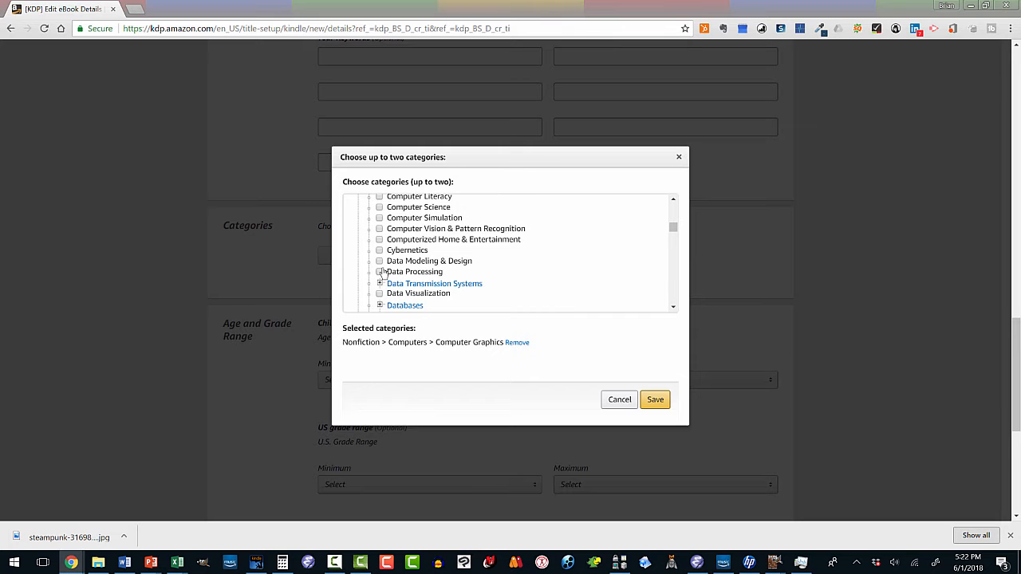
{"action": "scroll", "coordinate": [381, 272], "scroll_direction": "up", "scroll_amount": 1}
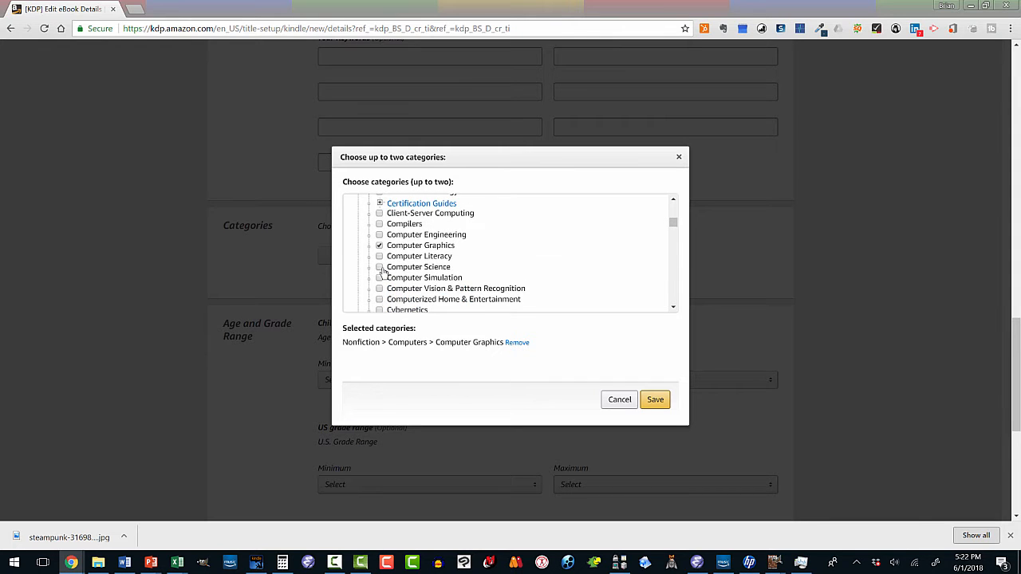
{"action": "scroll", "coordinate": [383, 272], "scroll_direction": "up", "scroll_amount": 1}
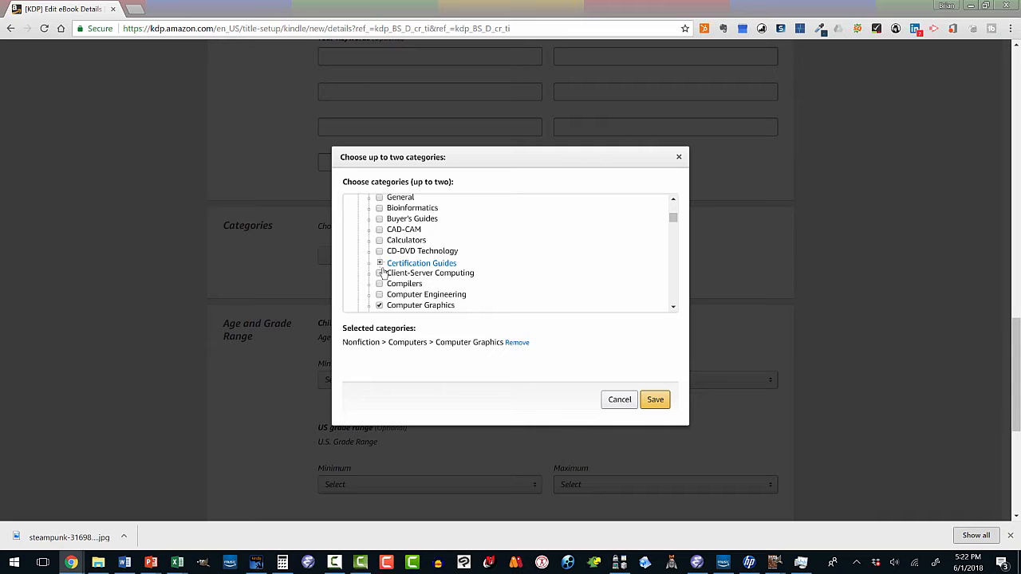
{"action": "scroll", "coordinate": [381, 272], "scroll_direction": "down", "scroll_amount": 2}
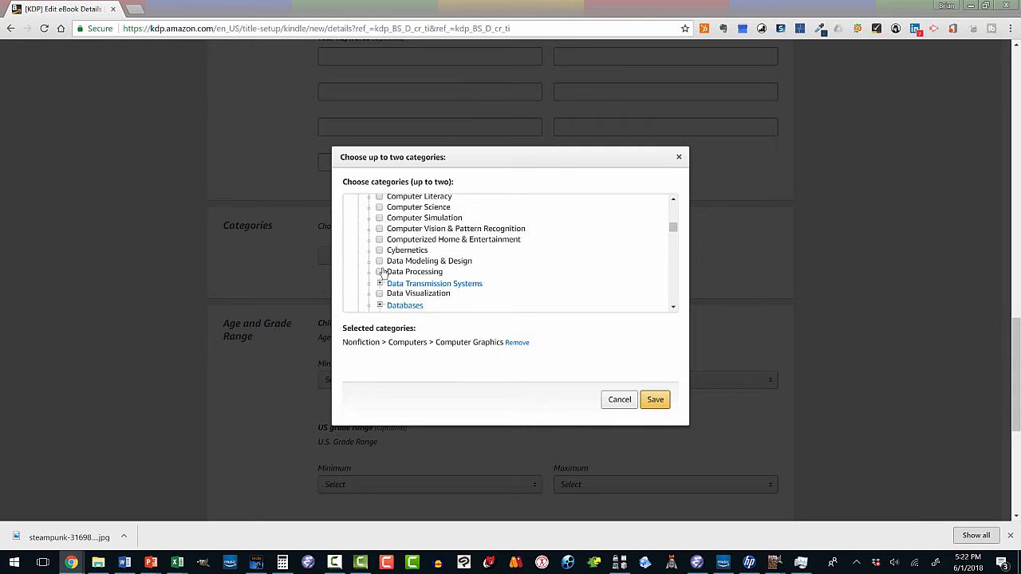
{"action": "scroll", "coordinate": [381, 272], "scroll_direction": "down", "scroll_amount": 1}
{"action": "scroll", "coordinate": [383, 272], "scroll_direction": "down", "scroll_amount": 1}
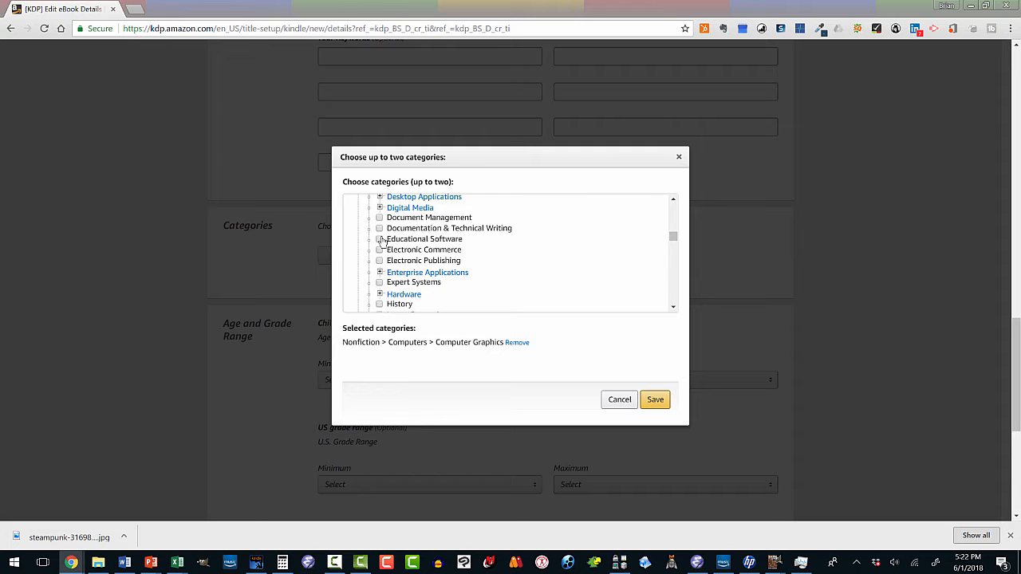
{"action": "left_click", "coordinate": [380, 239]}
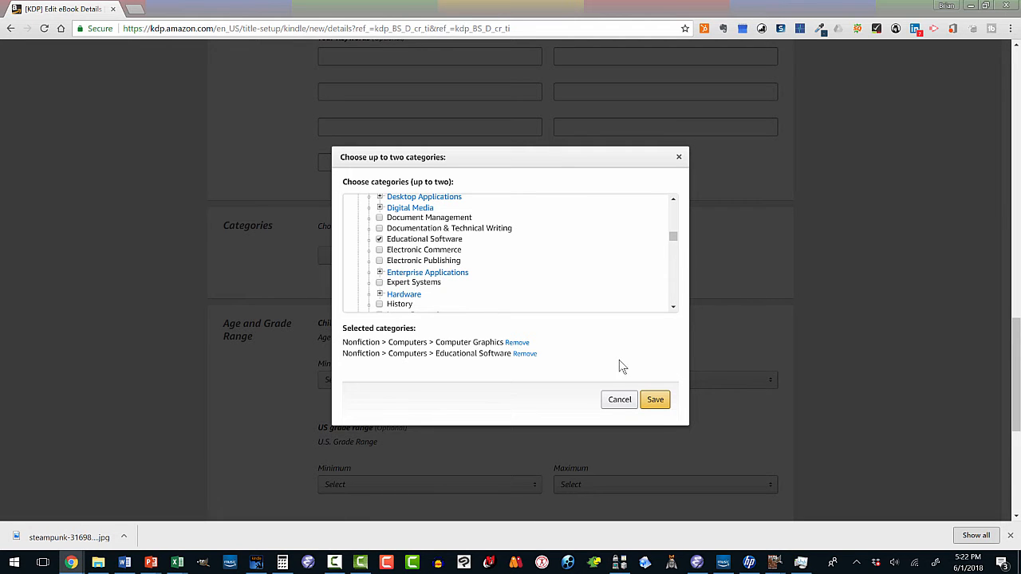
{"action": "left_click", "coordinate": [654, 400]}
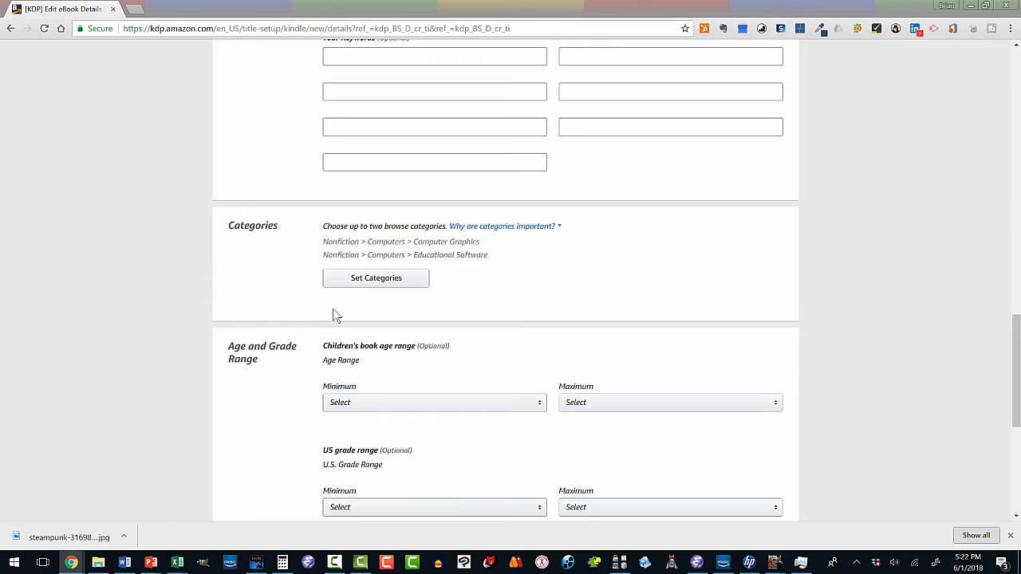
Step: Review the completed eBook details, keep the immediate release option, and save to continue to the eBook content stage
{"action": "scroll", "coordinate": [476, 358], "scroll_direction": "down", "scroll_amount": 2}
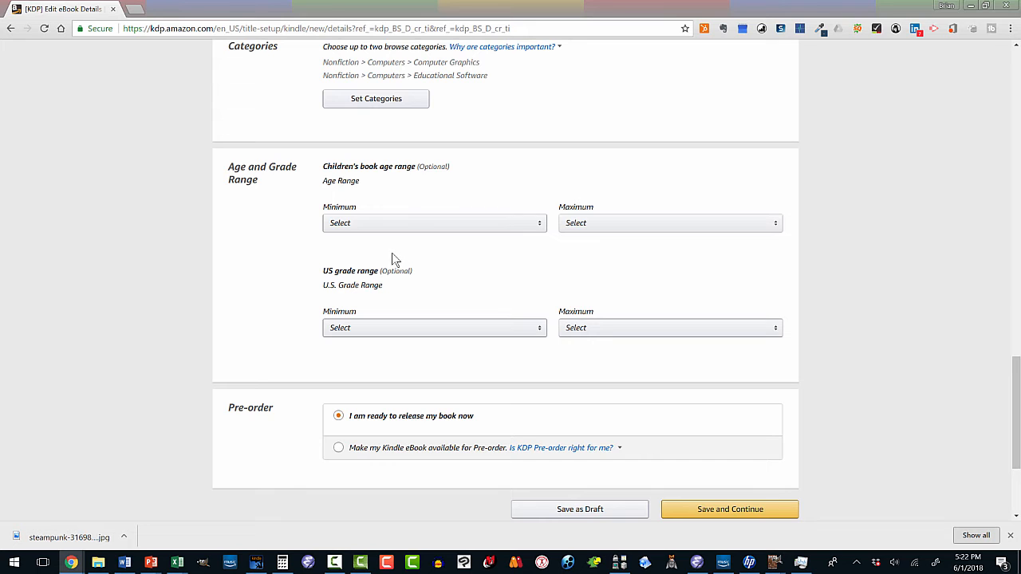
{"action": "scroll", "coordinate": [392, 259], "scroll_direction": "down", "scroll_amount": 1}
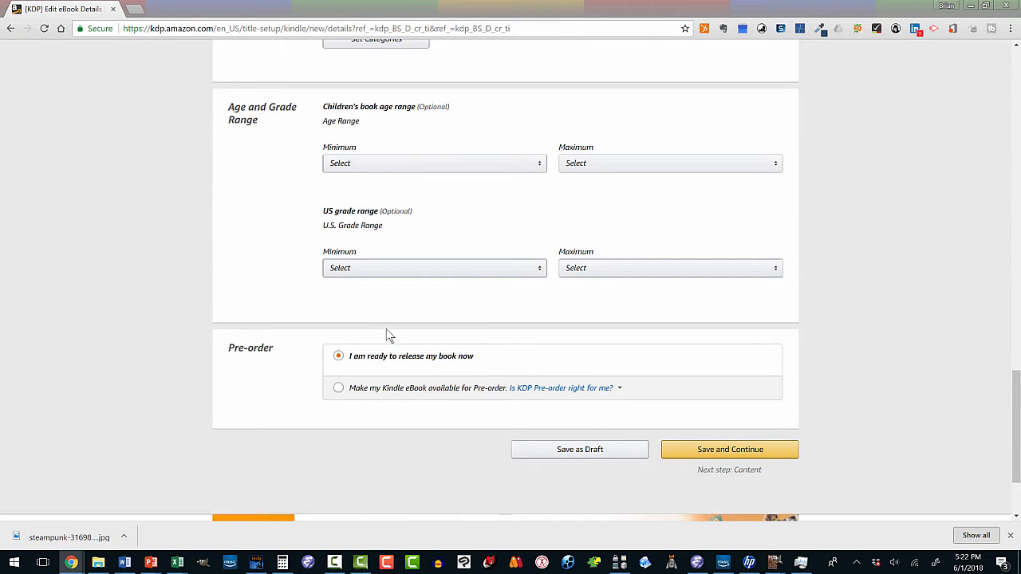
{"action": "scroll", "coordinate": [389, 335], "scroll_direction": "up", "scroll_amount": 9}
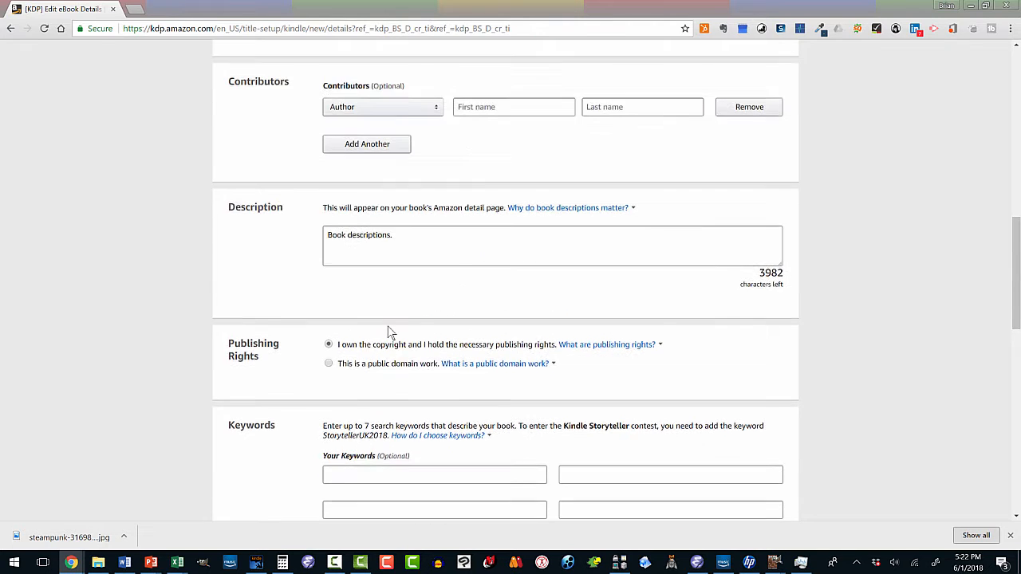
{"action": "scroll", "coordinate": [390, 332], "scroll_direction": "up", "scroll_amount": 5}
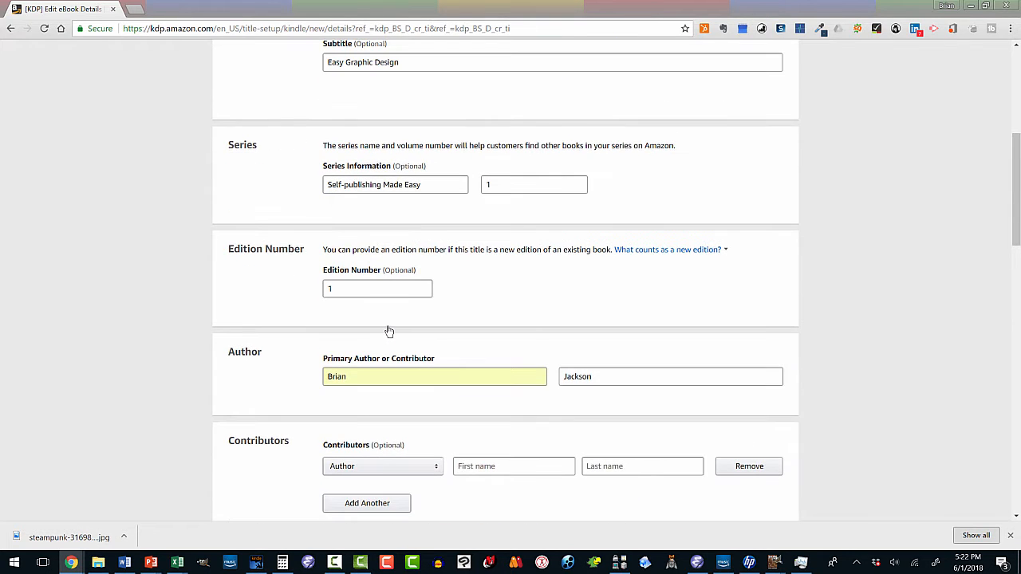
{"action": "scroll", "coordinate": [388, 331], "scroll_direction": "down", "scroll_amount": 11}
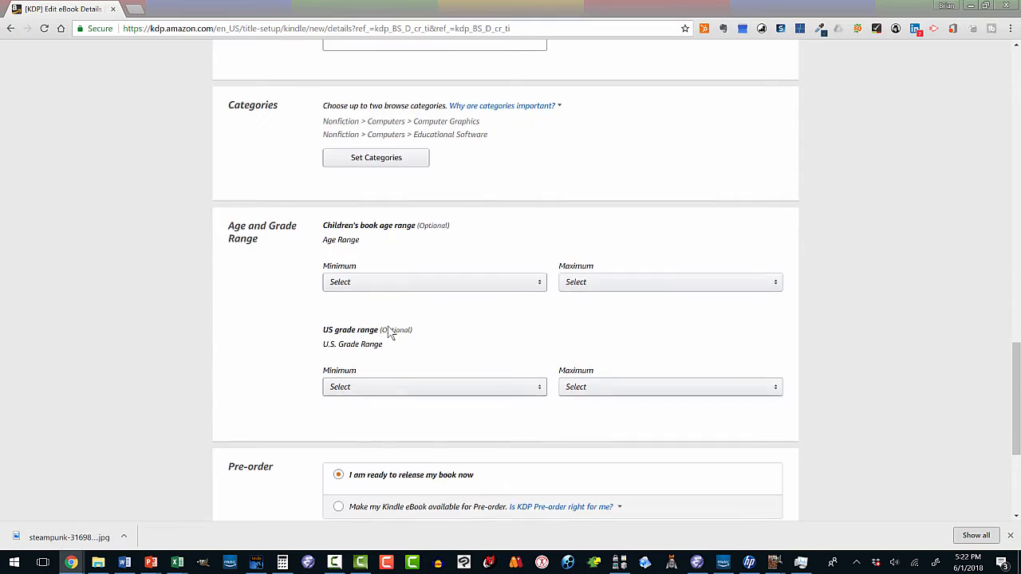
{"action": "scroll", "coordinate": [390, 335], "scroll_direction": "down", "scroll_amount": 3}
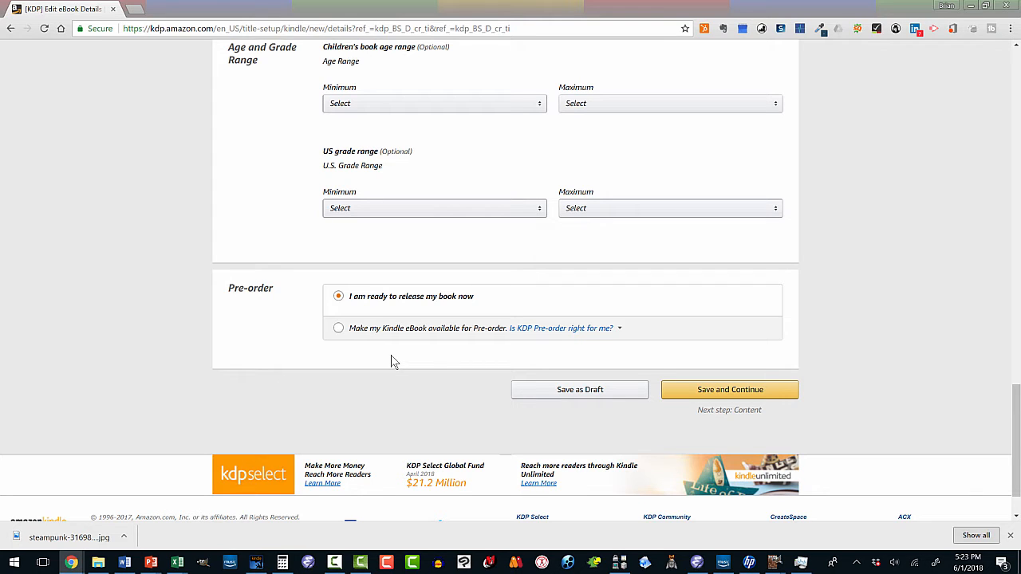
{"action": "left_click", "coordinate": [701, 390]}
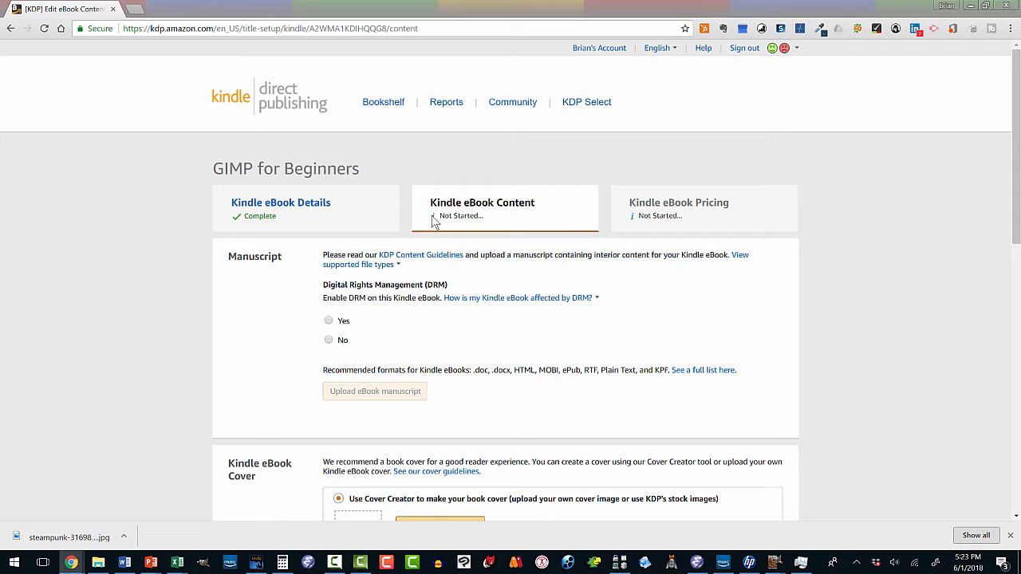
Step: Choose No for Digital Rights Management on the eBook and start the manuscript upload
{"action": "scroll", "coordinate": [365, 251], "scroll_direction": "down", "scroll_amount": 1}
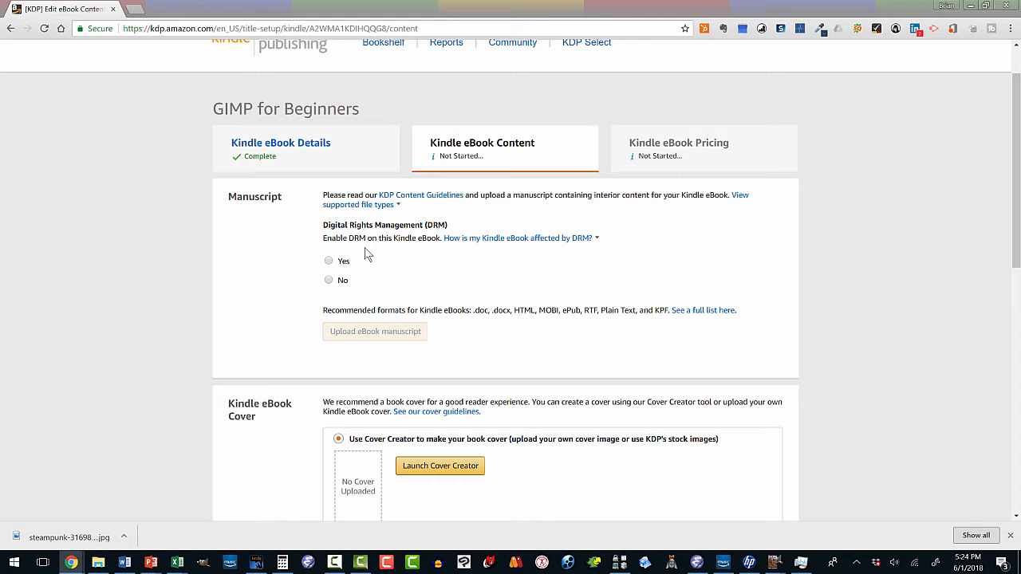
{"action": "left_click", "coordinate": [328, 281]}
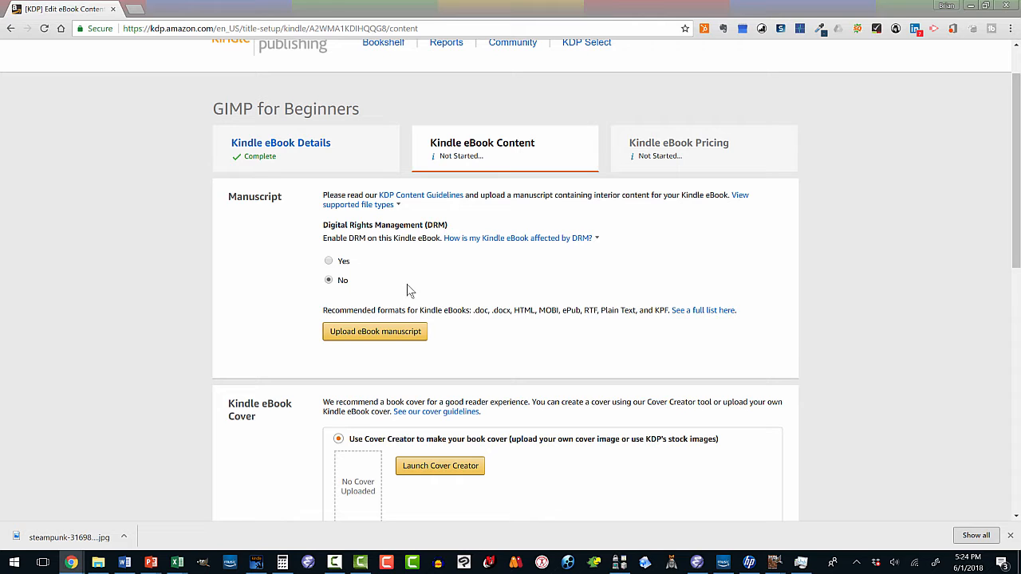
{"action": "scroll", "coordinate": [389, 269], "scroll_direction": "down", "scroll_amount": 1}
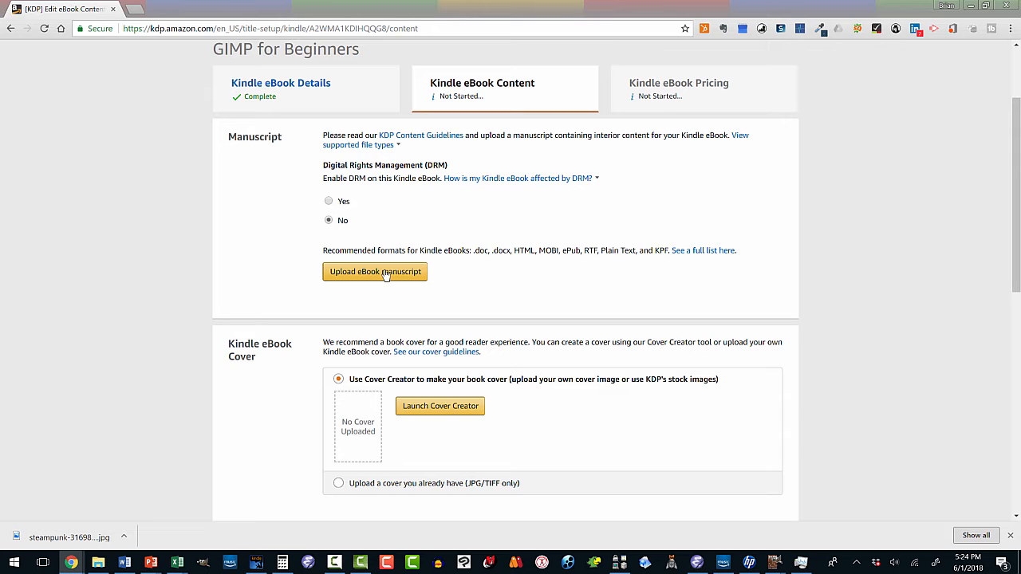
{"action": "left_click", "coordinate": [385, 274]}
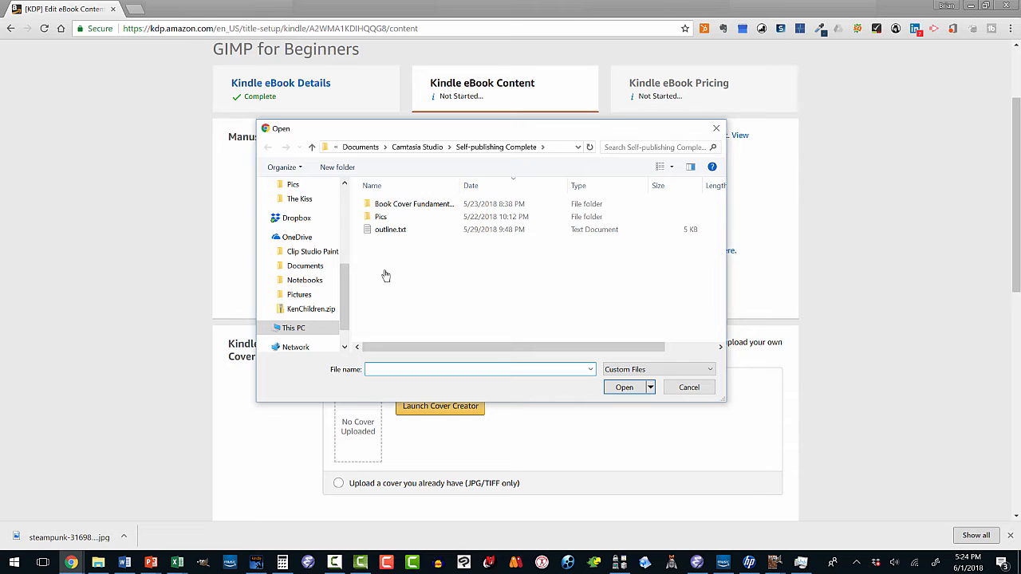
Step: Upload the manuscript GIMP for Beginners.doc from the GIMP for Beginners folder in Documents
{"action": "left_click_drag", "start_coordinate": [344, 297], "coordinate": [339, 230]}
{"action": "scroll", "coordinate": [321, 199], "scroll_direction": "up", "scroll_amount": 2}
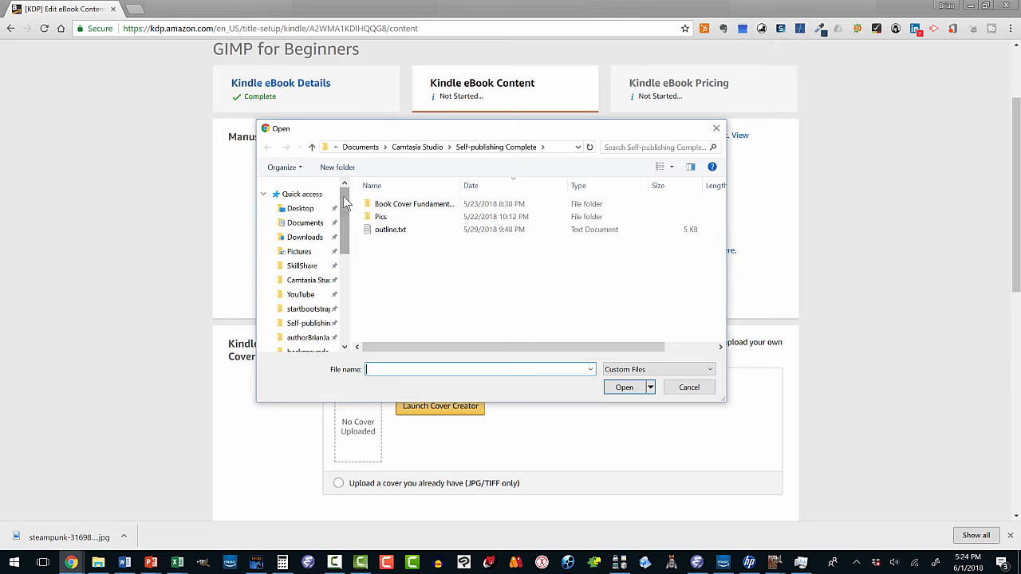
{"action": "left_click", "coordinate": [305, 223]}
{"action": "scroll", "coordinate": [692, 211], "scroll_direction": "down", "scroll_amount": 7}
{"action": "left_click_drag", "start_coordinate": [717, 203], "coordinate": [717, 235]}
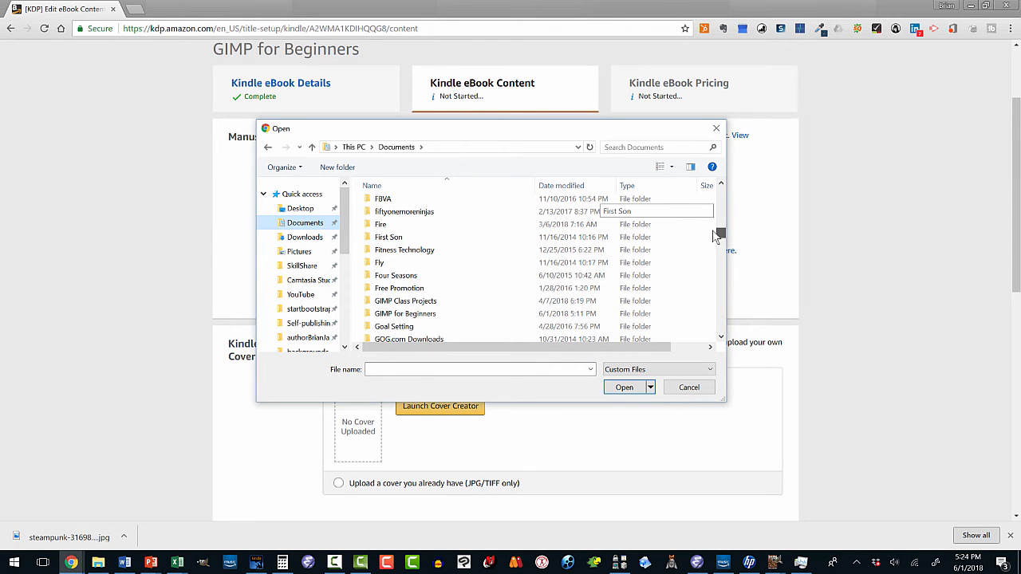
{"action": "left_click", "coordinate": [431, 317]}
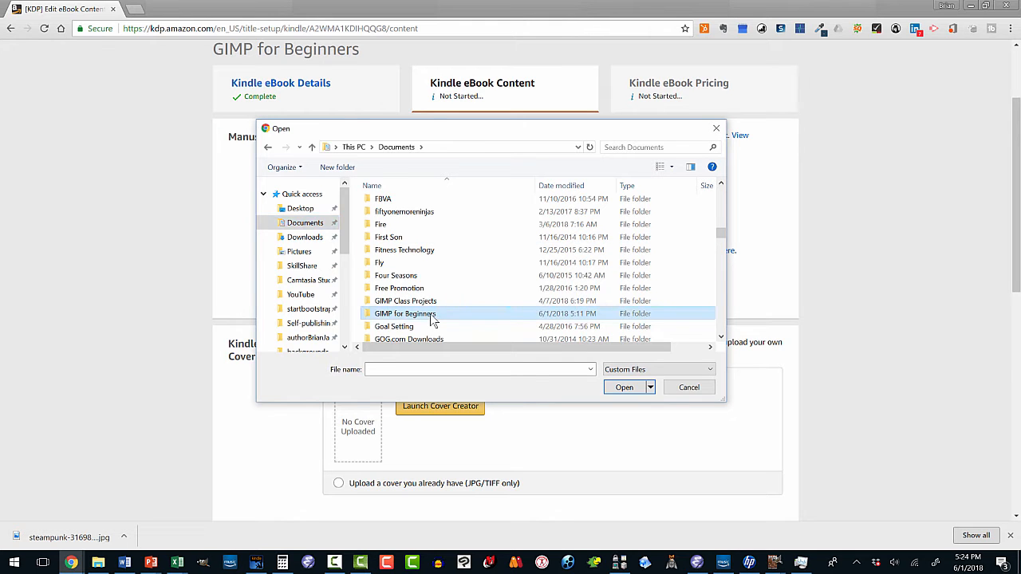
{"action": "double_click", "coordinate": [432, 316]}
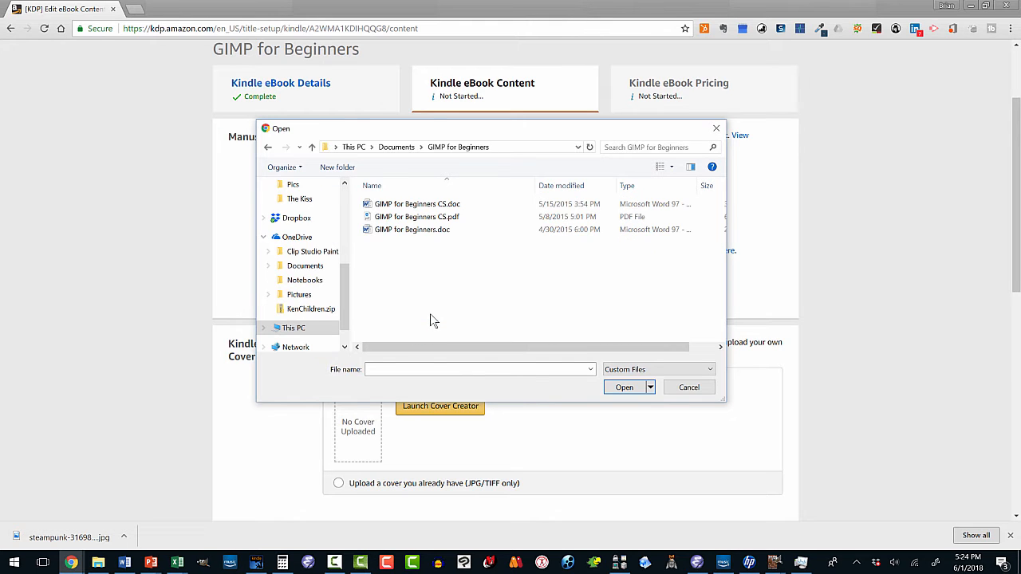
{"action": "double_click", "coordinate": [428, 231]}
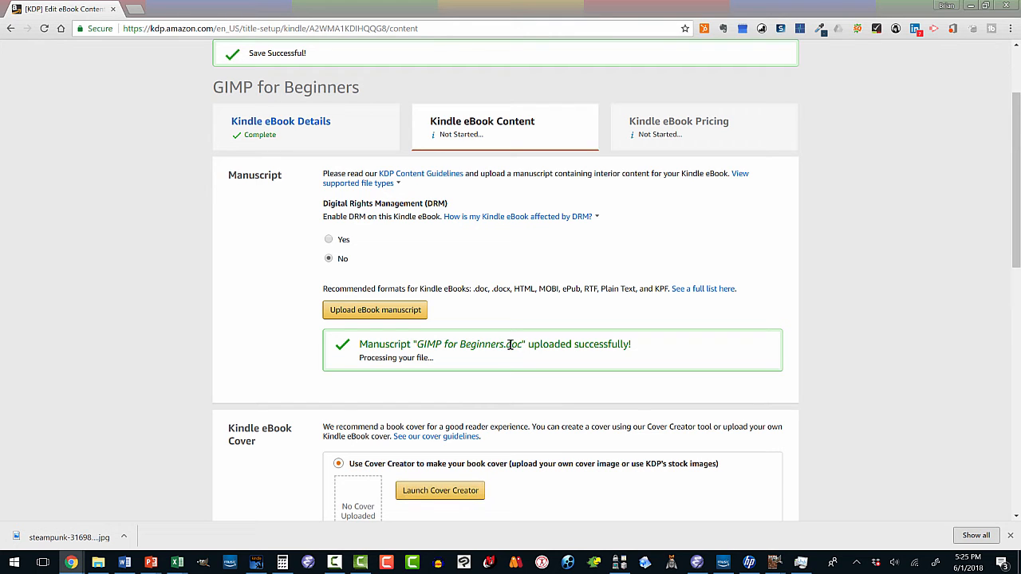
Step: Choose to upload an existing cover and upload gimpForBeginners2.jpg from the author's covers folder in Pictures
{"action": "scroll", "coordinate": [510, 344], "scroll_direction": "down", "scroll_amount": 2}
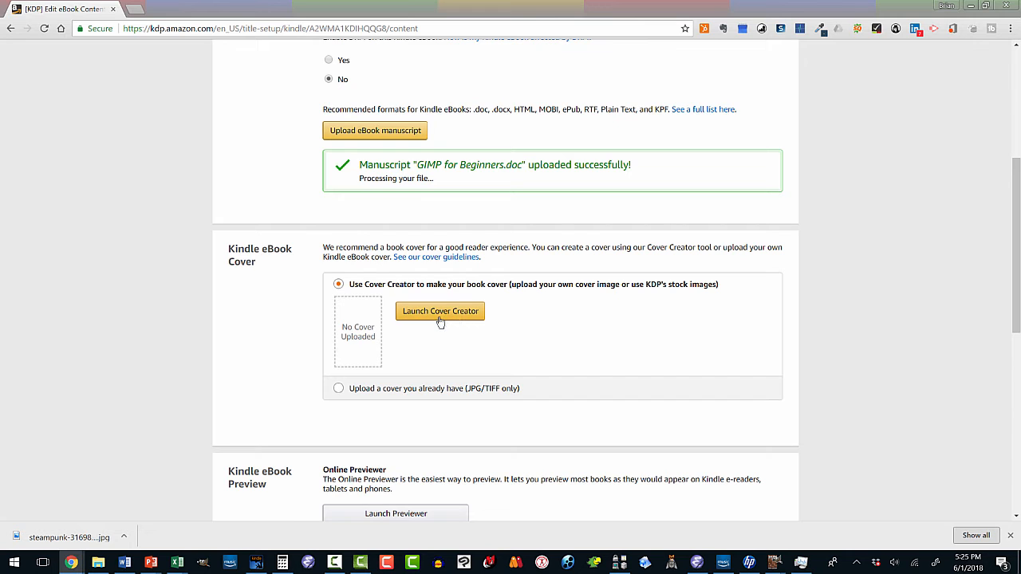
{"action": "left_click", "coordinate": [339, 390]}
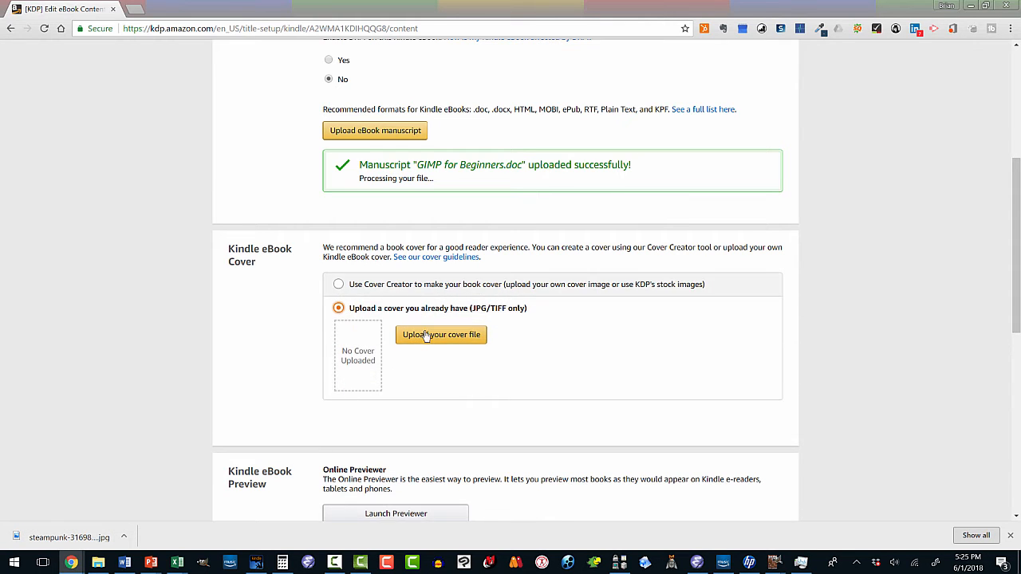
{"action": "left_click", "coordinate": [427, 336]}
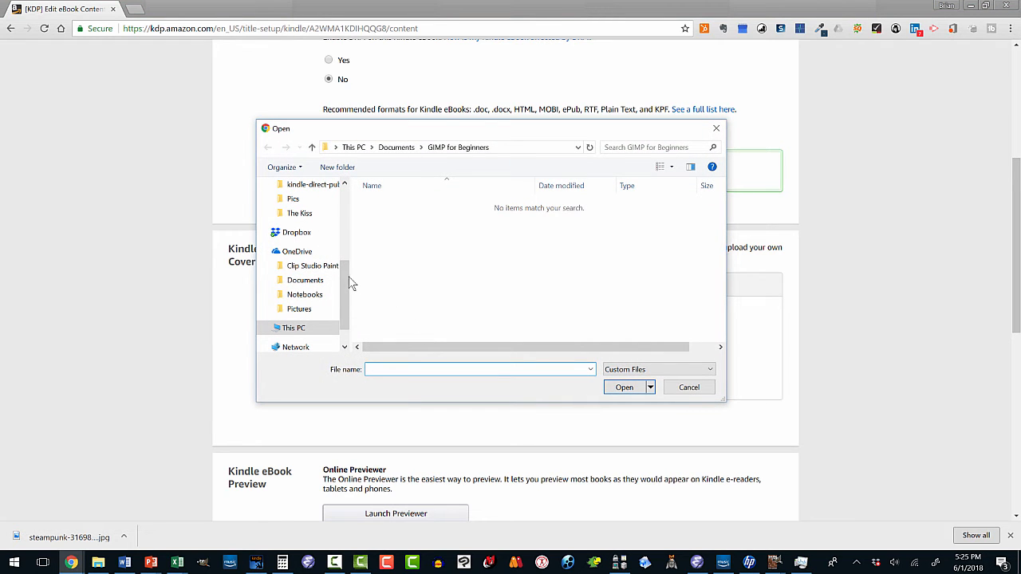
{"action": "left_click_drag", "start_coordinate": [348, 282], "coordinate": [348, 209]}
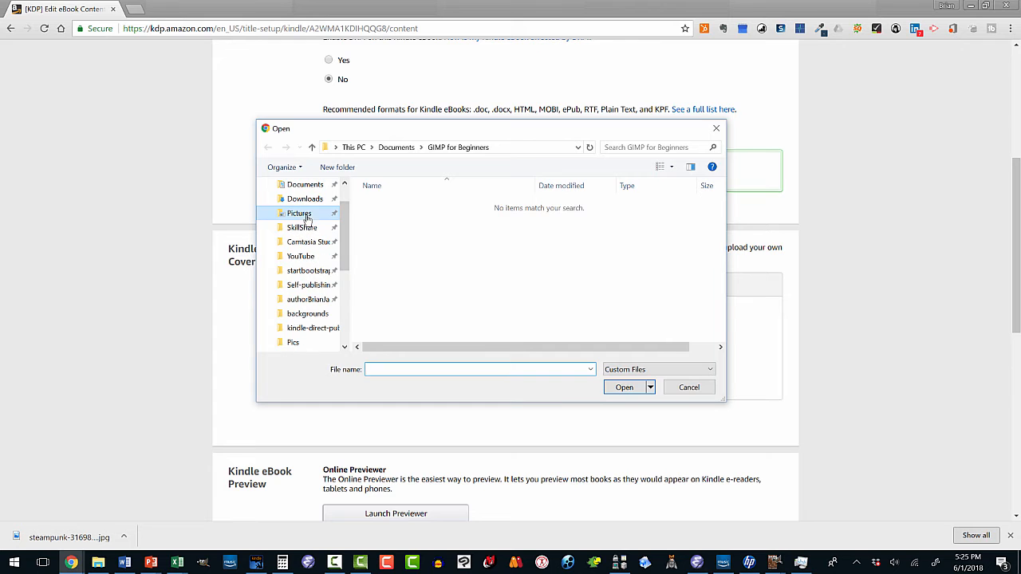
{"action": "left_click", "coordinate": [305, 213]}
{"action": "scroll", "coordinate": [395, 252], "scroll_direction": "down", "scroll_amount": 5}
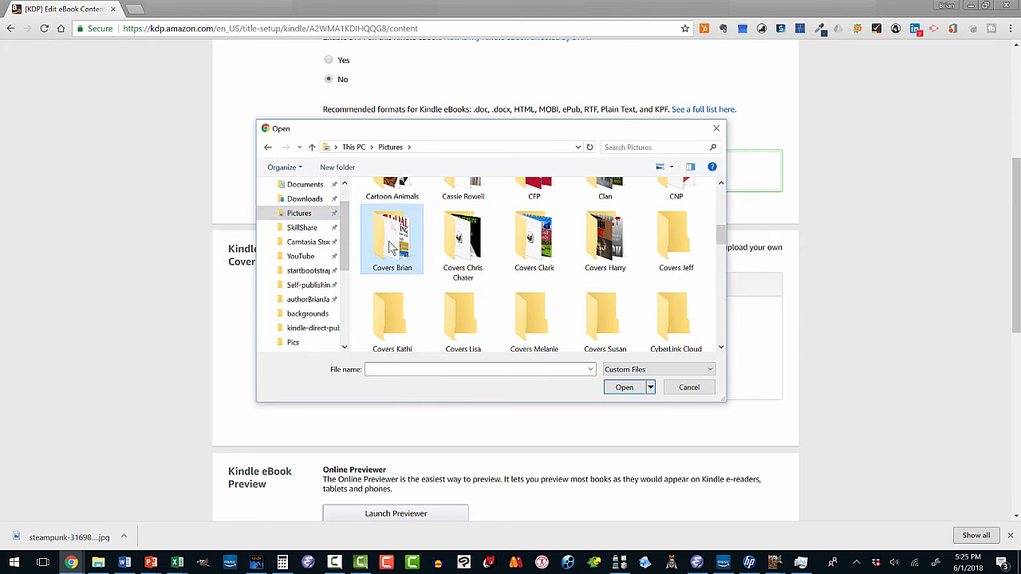
{"action": "double_click", "coordinate": [395, 252]}
{"action": "left_click_drag", "start_coordinate": [720, 188], "coordinate": [705, 257]}
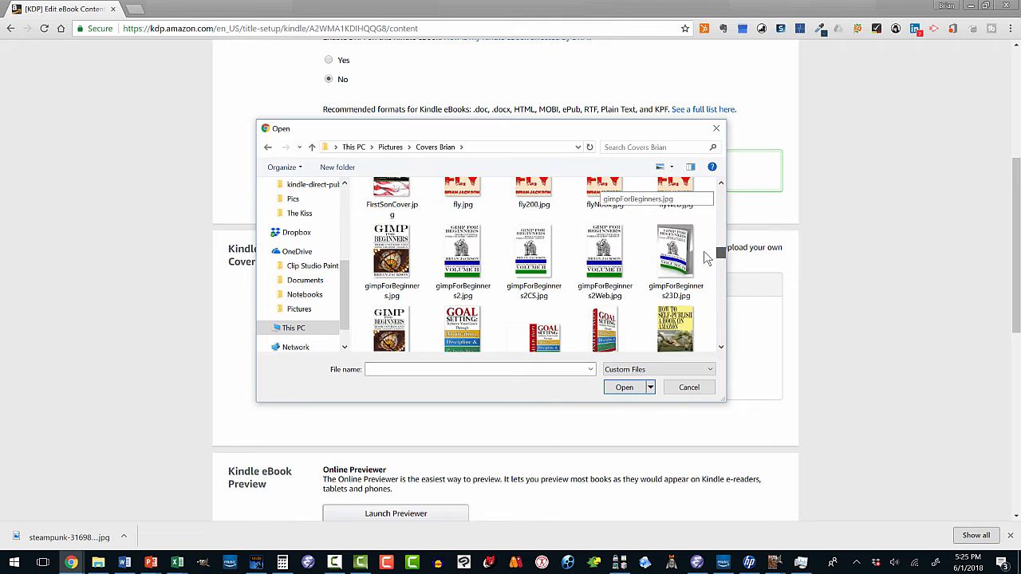
{"action": "double_click", "coordinate": [463, 251]}
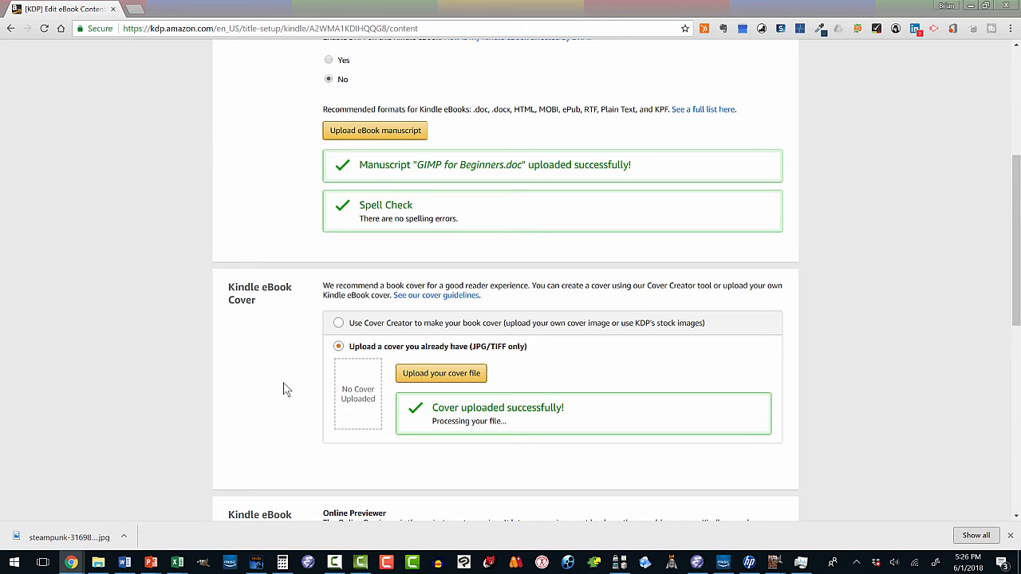
Step: Launch the Online Previewer and page through the cover, title page and table of contents up to the Forward
{"action": "scroll", "coordinate": [289, 366], "scroll_direction": "down", "scroll_amount": 1}
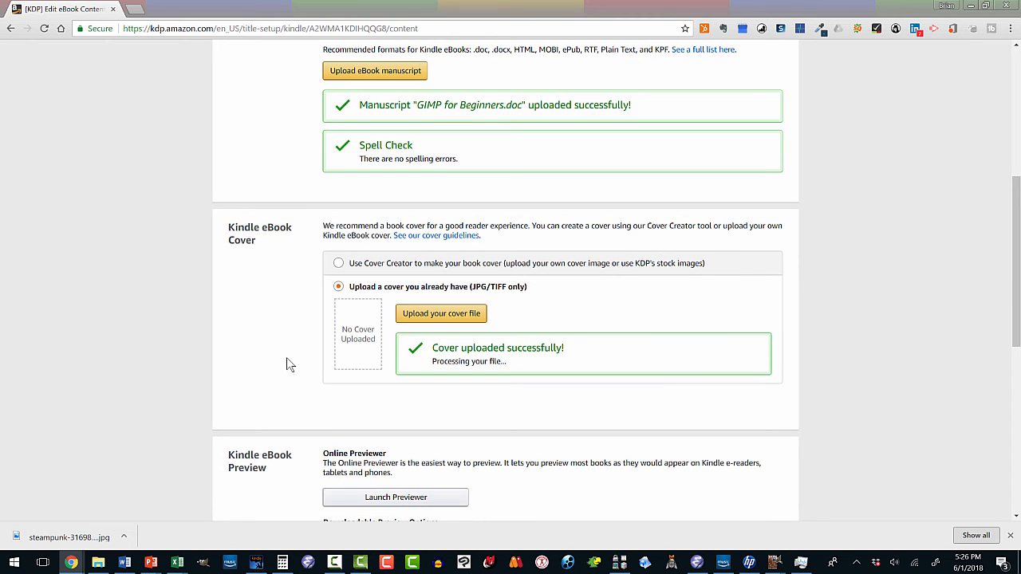
{"action": "scroll", "coordinate": [290, 364], "scroll_direction": "up", "scroll_amount": 1}
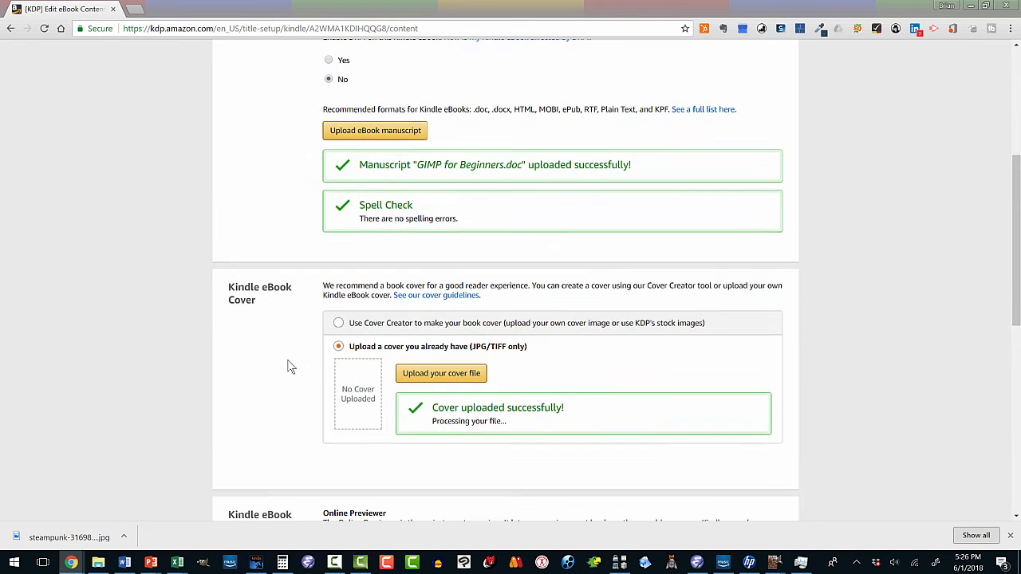
{"action": "scroll", "coordinate": [311, 409], "scroll_direction": "down", "scroll_amount": 5}
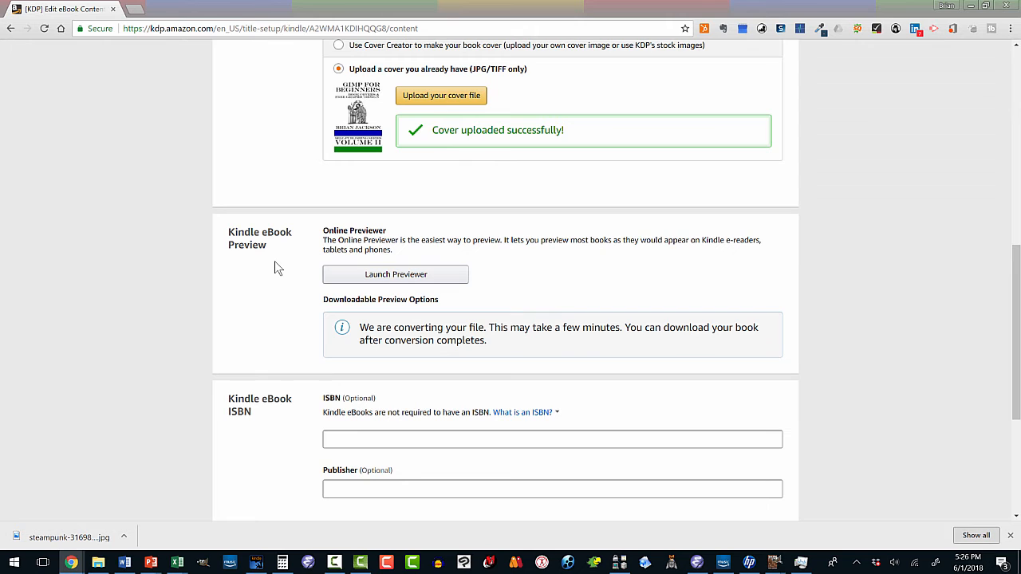
{"action": "left_click", "coordinate": [366, 276]}
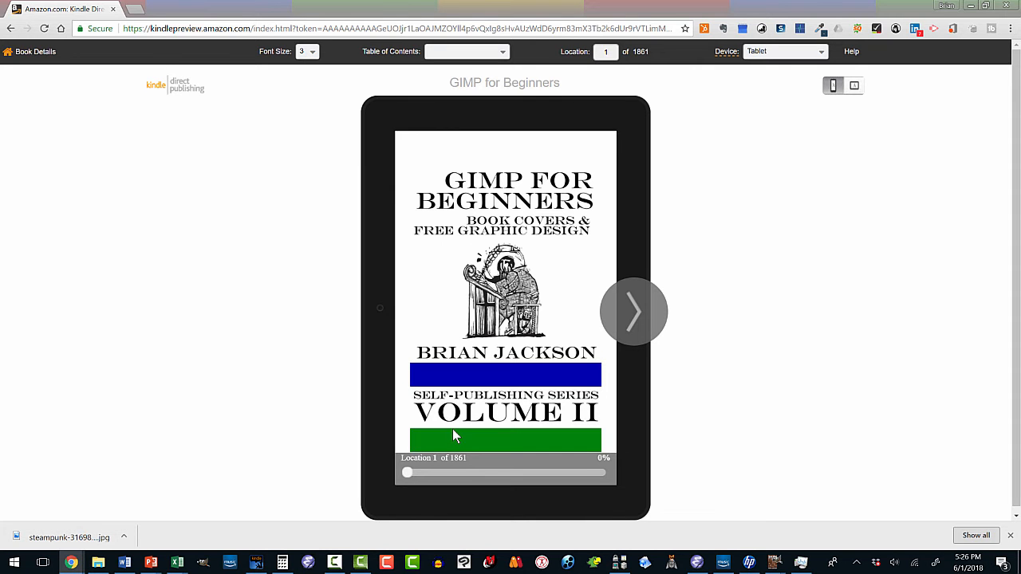
{"action": "left_click", "coordinate": [637, 314]}
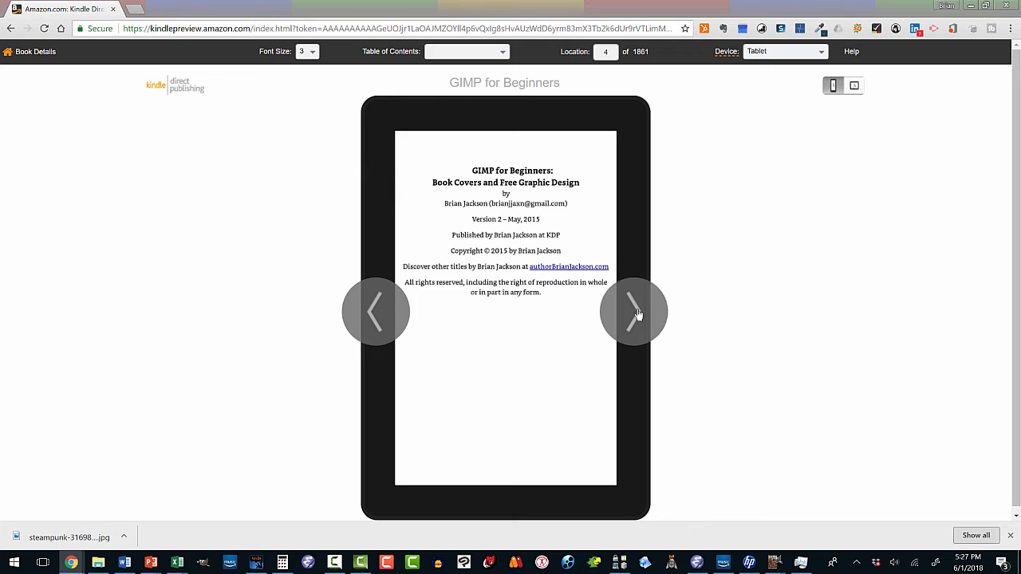
{"action": "mouse_move", "coordinate": [627, 314]}
{"action": "left_click", "coordinate": [635, 314]}
{"action": "left_click", "coordinate": [636, 315]}
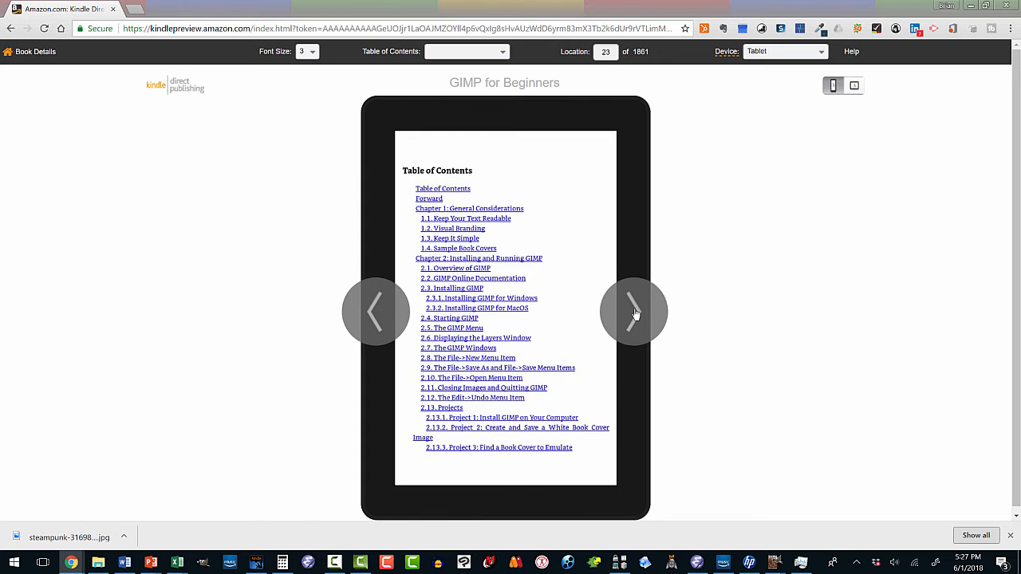
{"action": "left_click", "coordinate": [636, 315]}
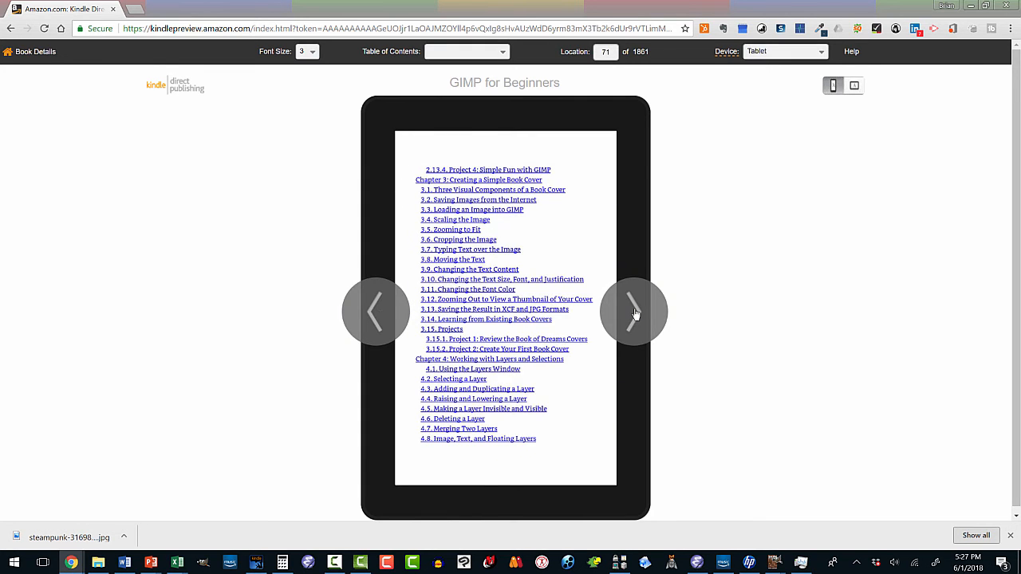
{"action": "left_click", "coordinate": [636, 314]}
{"action": "left_click", "coordinate": [636, 314]}
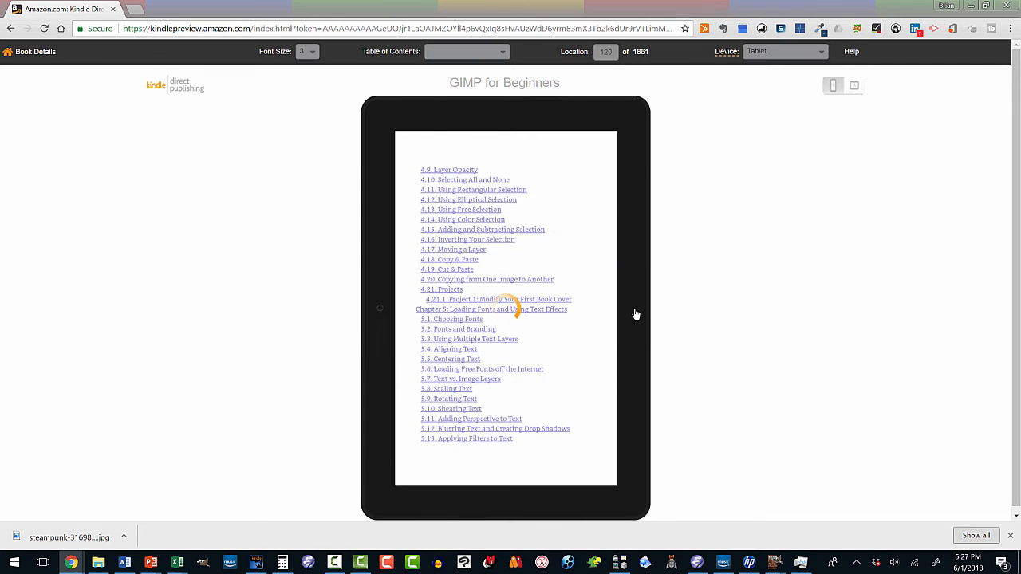
{"action": "left_click", "coordinate": [636, 315]}
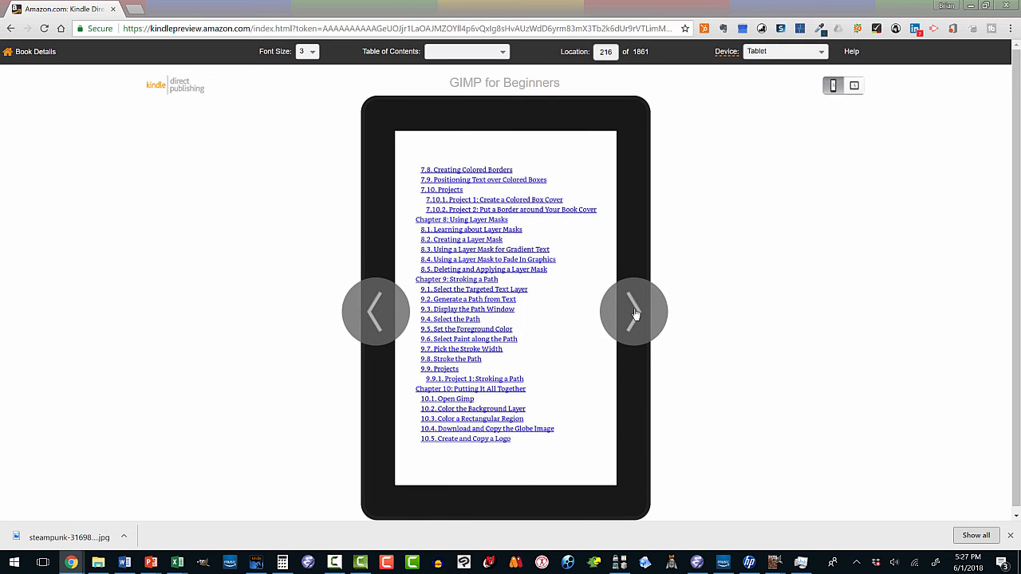
{"action": "left_click", "coordinate": [636, 314]}
{"action": "left_click", "coordinate": [635, 315]}
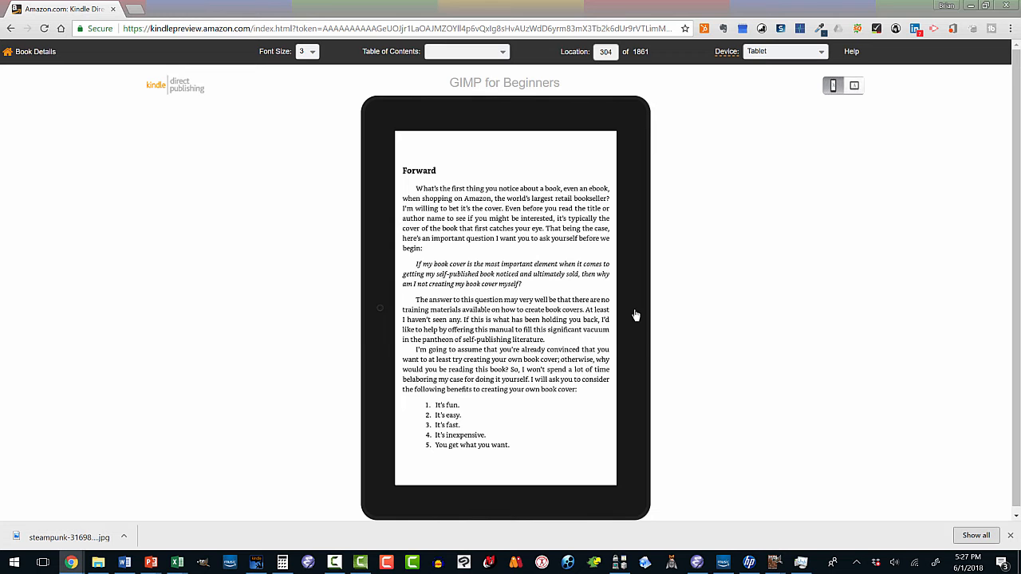
Step: Page through the Forward and Chapter 1 to the start of Chapter 2, and return to the eBook content page
{"action": "left_click", "coordinate": [636, 315]}
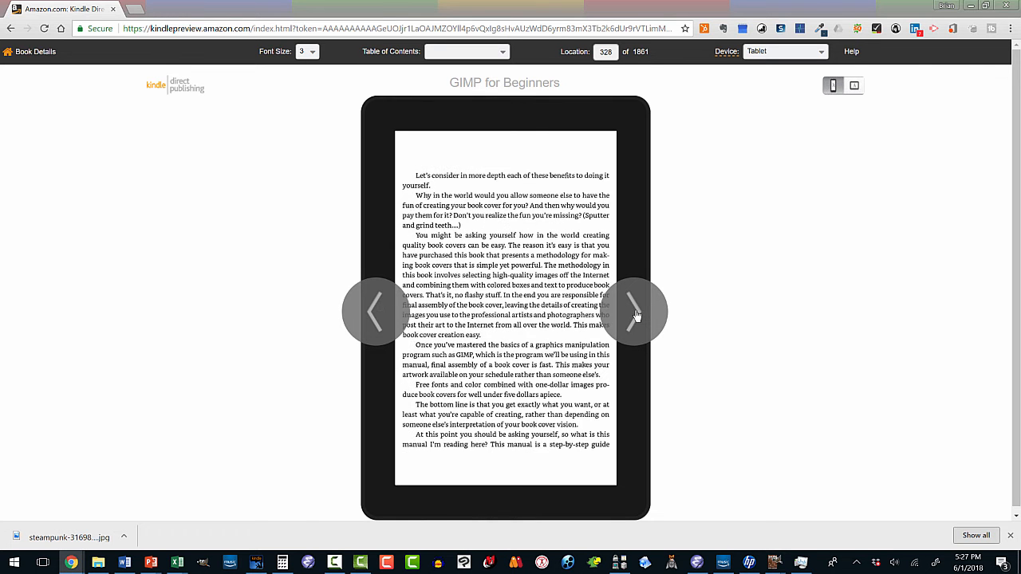
{"action": "left_click", "coordinate": [635, 314]}
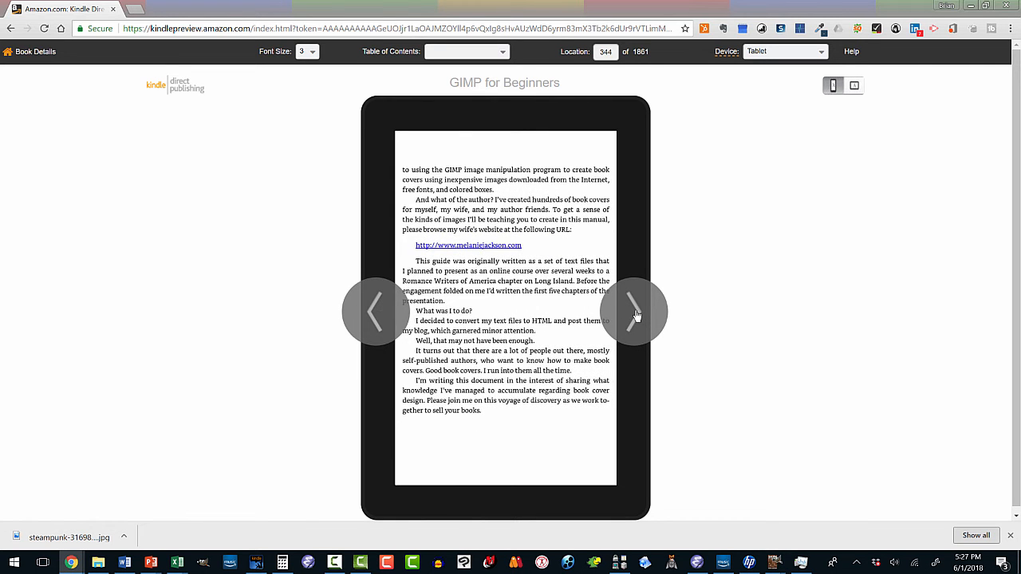
{"action": "left_click", "coordinate": [636, 315]}
{"action": "left_click", "coordinate": [636, 315]}
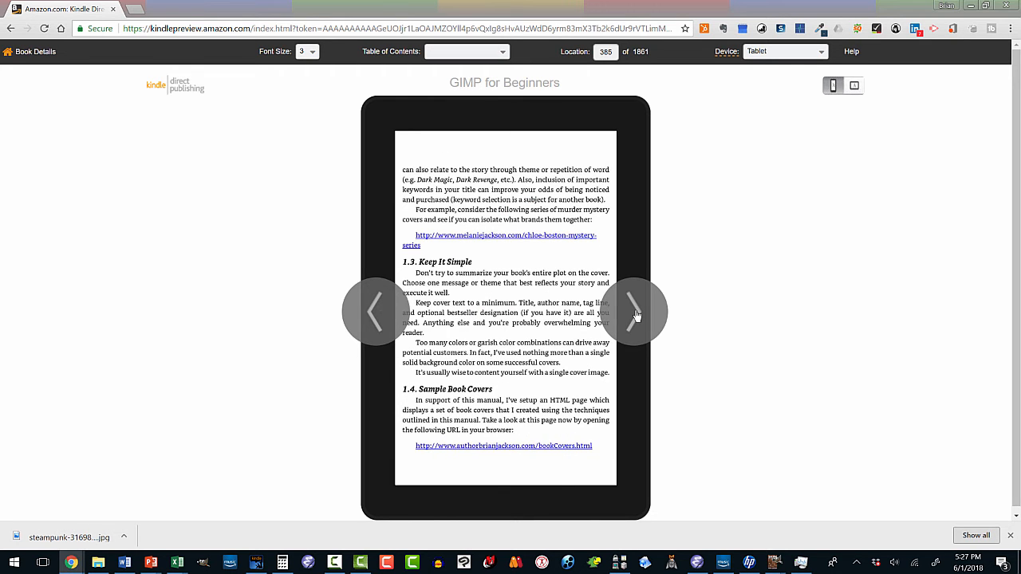
{"action": "left_click", "coordinate": [635, 314]}
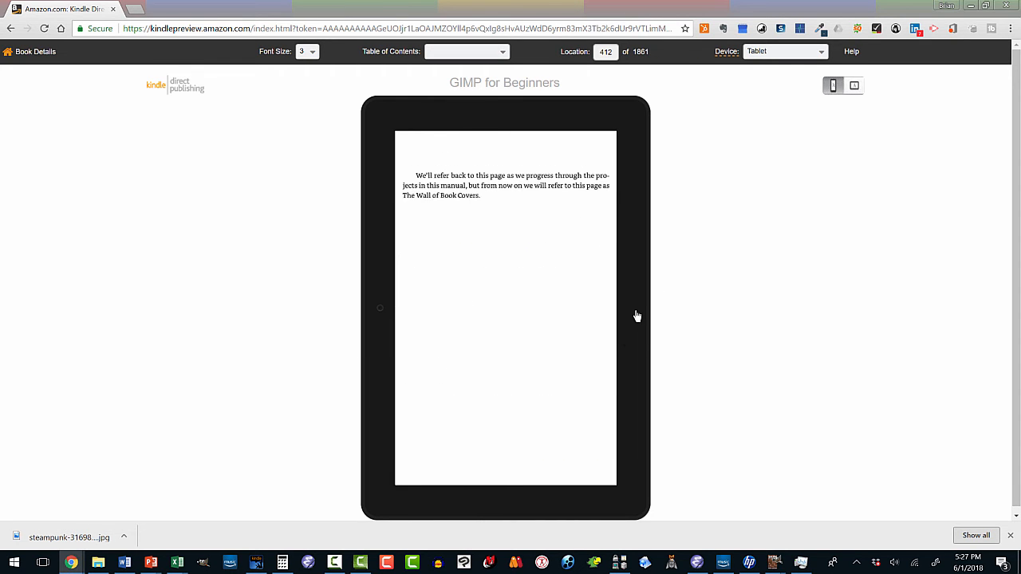
{"action": "left_click", "coordinate": [636, 318]}
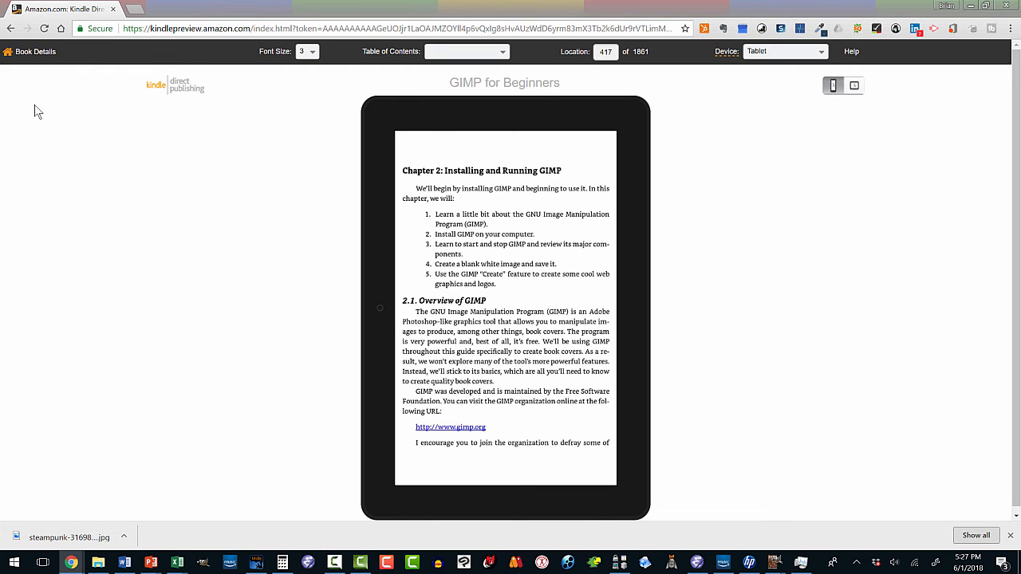
{"action": "left_click", "coordinate": [23, 56]}
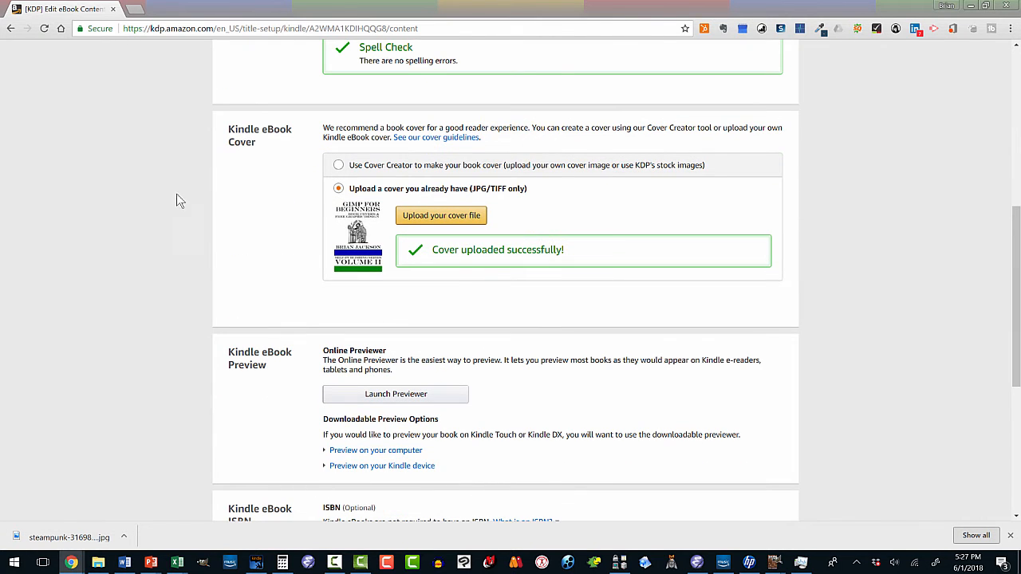
Step: Expand the options for previewing on a computer and try to download the converted book file in MOBI format
{"action": "scroll", "coordinate": [171, 196], "scroll_direction": "down", "scroll_amount": 3}
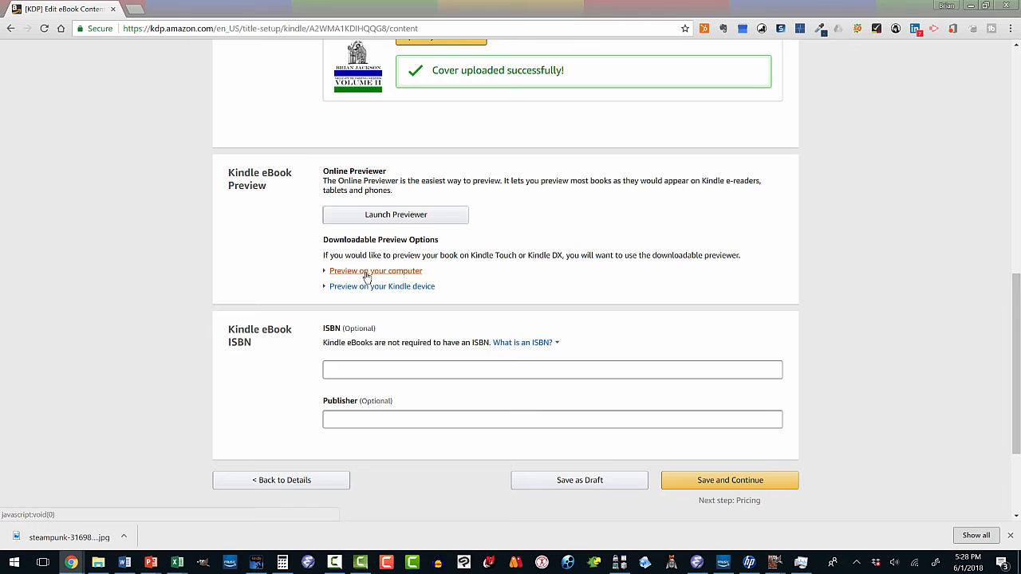
{"action": "left_click", "coordinate": [367, 272]}
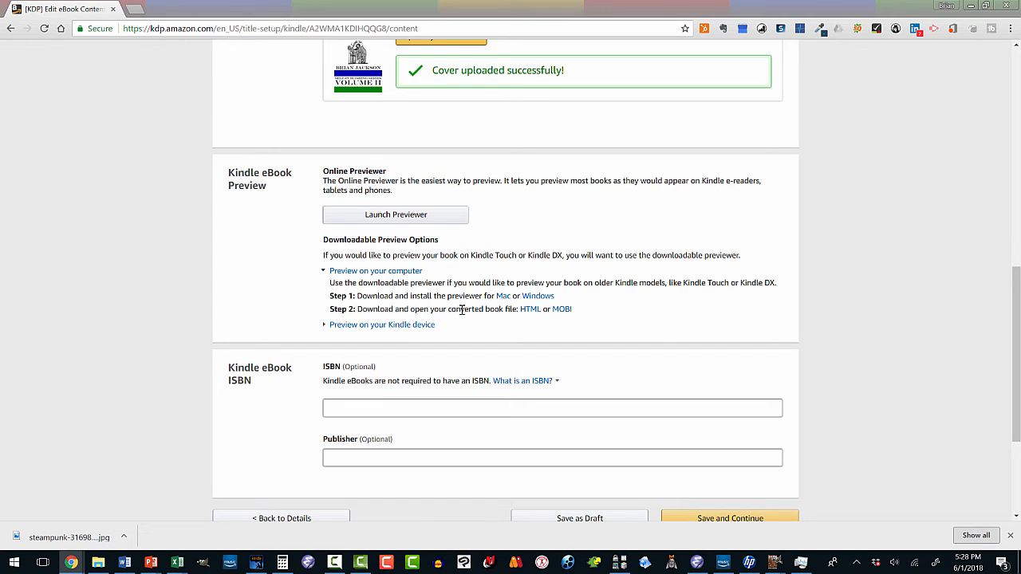
{"action": "left_click", "coordinate": [561, 309]}
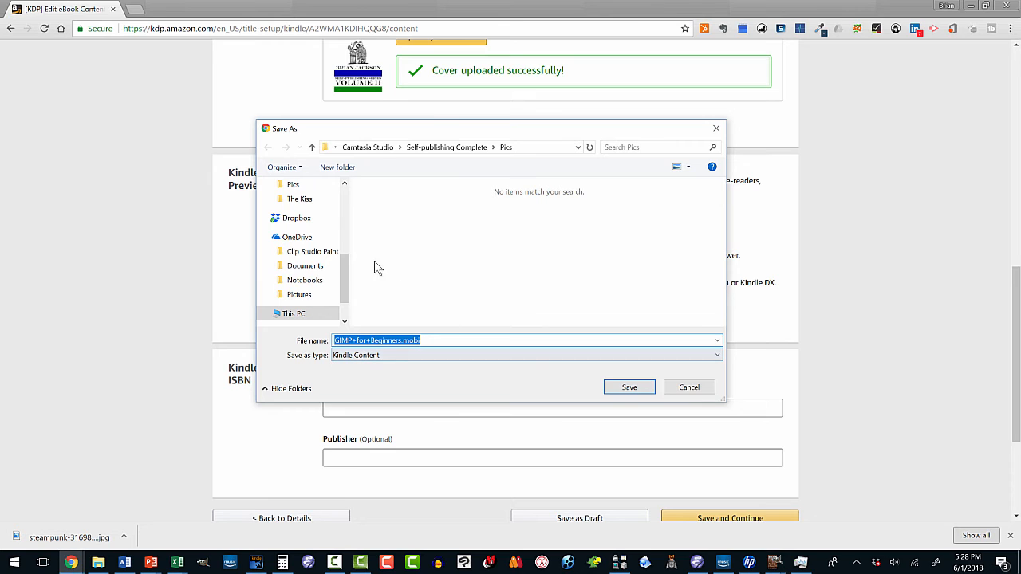
{"action": "left_click_drag", "start_coordinate": [346, 288], "coordinate": [343, 299]}
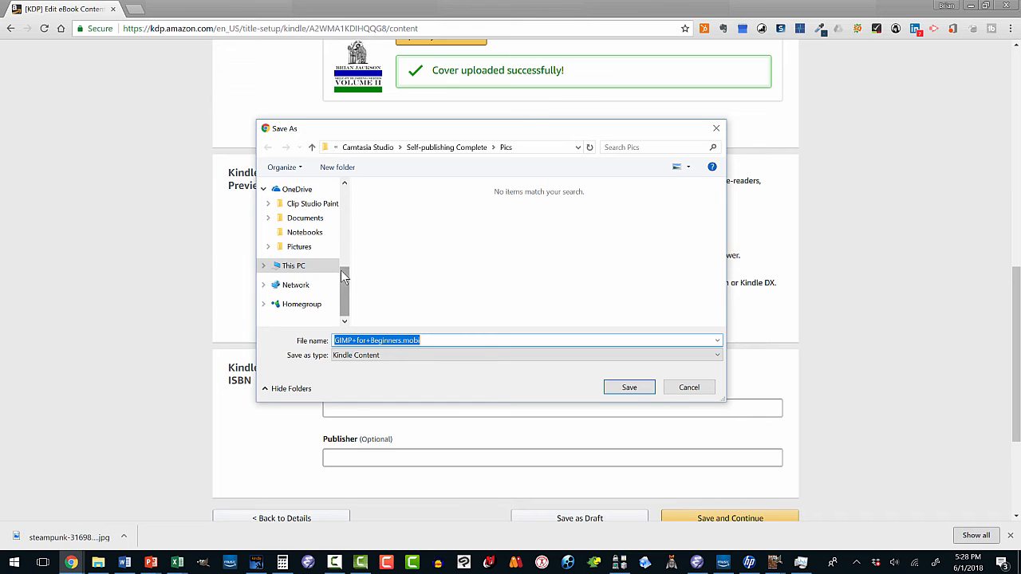
{"action": "left_click_drag", "start_coordinate": [343, 269], "coordinate": [351, 195]}
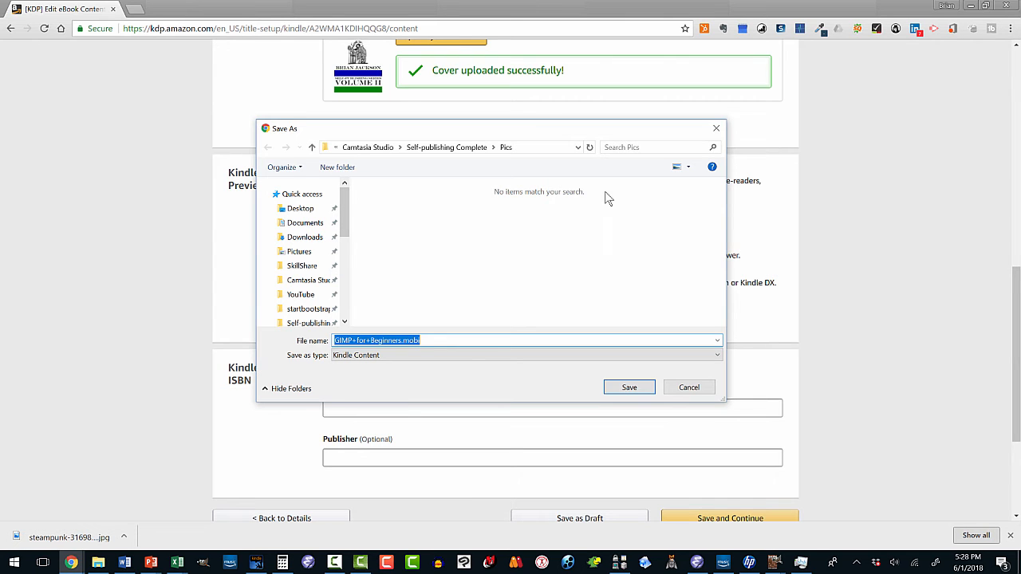
{"action": "left_click", "coordinate": [716, 128]}
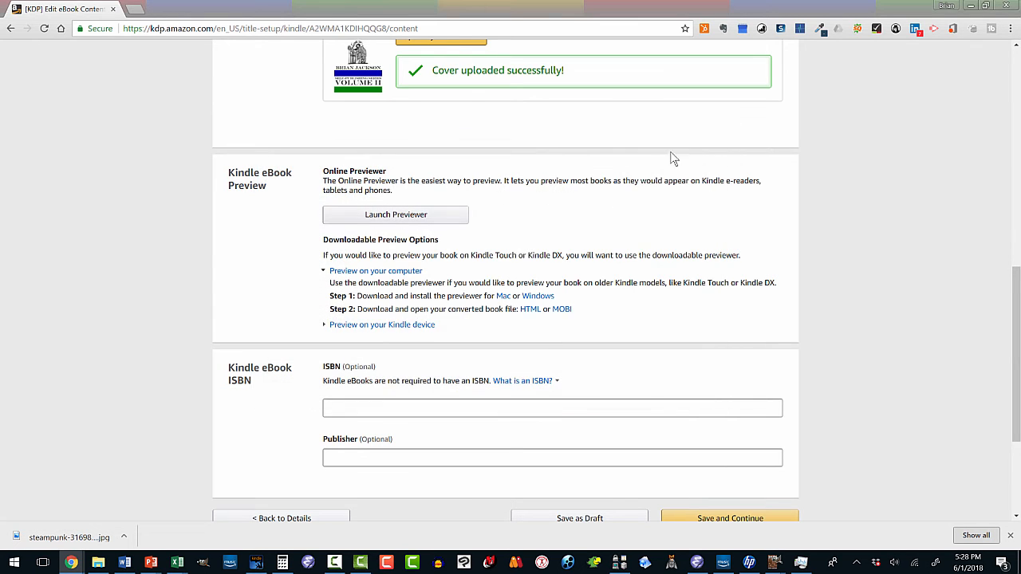
{"action": "scroll", "coordinate": [280, 290], "scroll_direction": "down", "scroll_amount": 3}
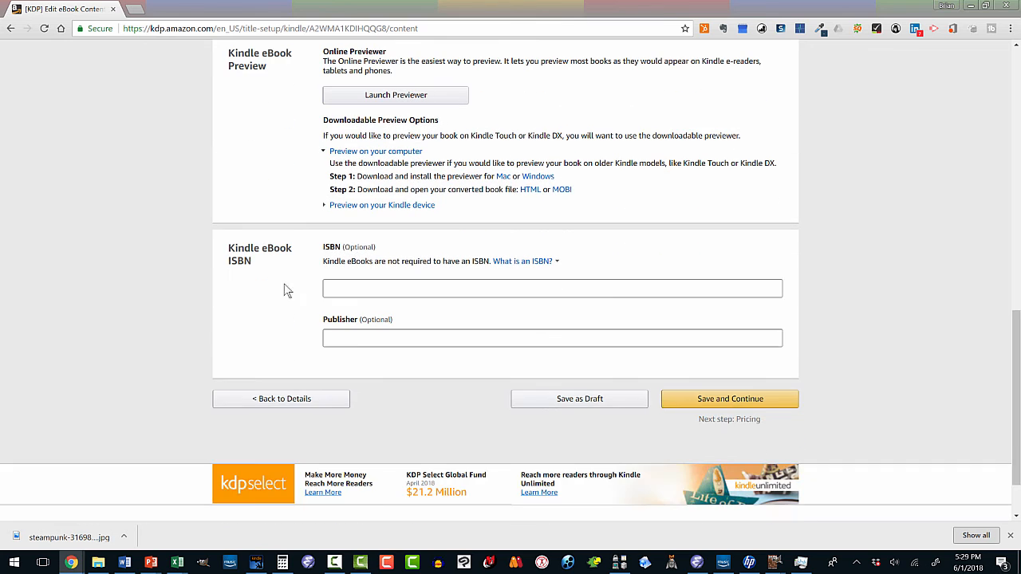
Step: Enter Big Oak Press as the publisher, leave the ISBN blank, and save the content page to continue to pricing
{"action": "left_click", "coordinate": [345, 288]}
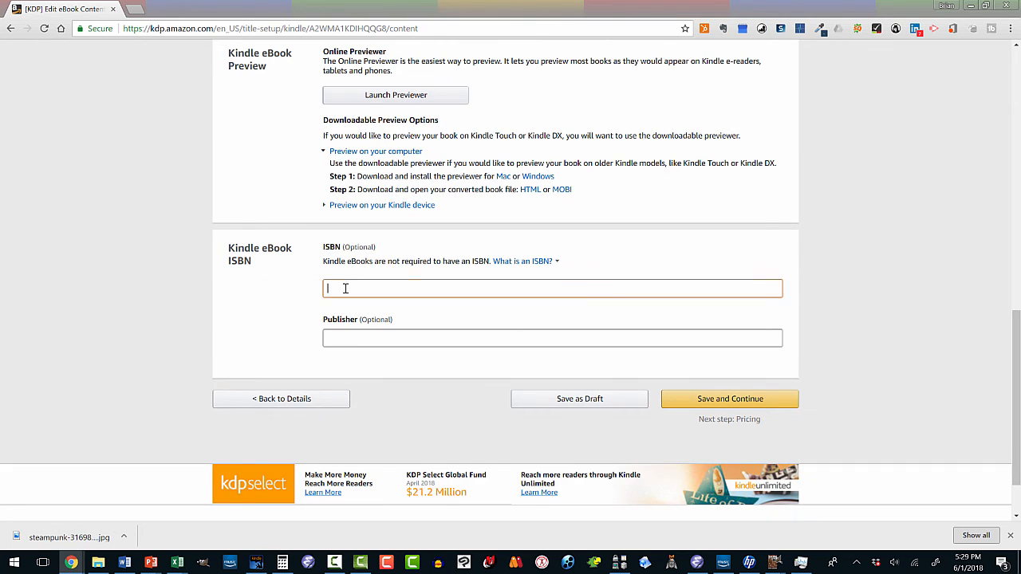
{"action": "left_click", "coordinate": [355, 336]}
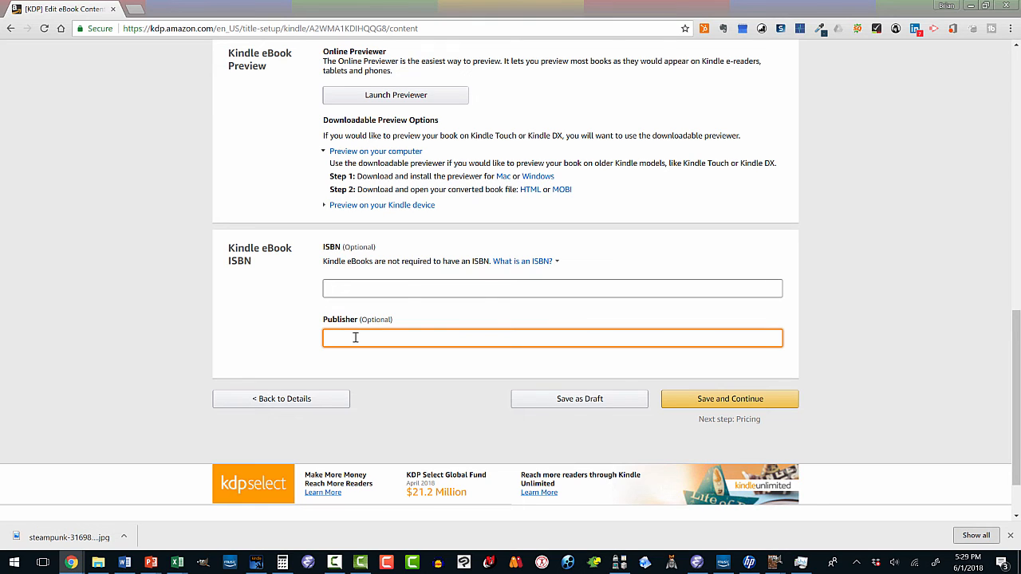
{"action": "type", "text": "Big Oak Press"}
{"action": "scroll", "coordinate": [335, 334], "scroll_direction": "up", "scroll_amount": 1}
{"action": "scroll", "coordinate": [334, 333], "scroll_direction": "up", "scroll_amount": 10}
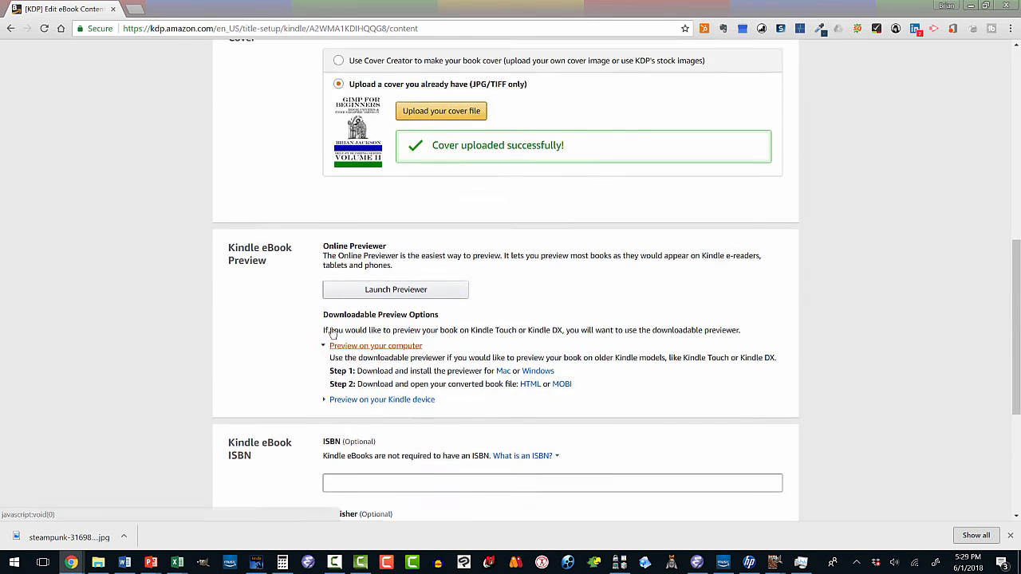
{"action": "scroll", "coordinate": [331, 333], "scroll_direction": "down", "scroll_amount": 10}
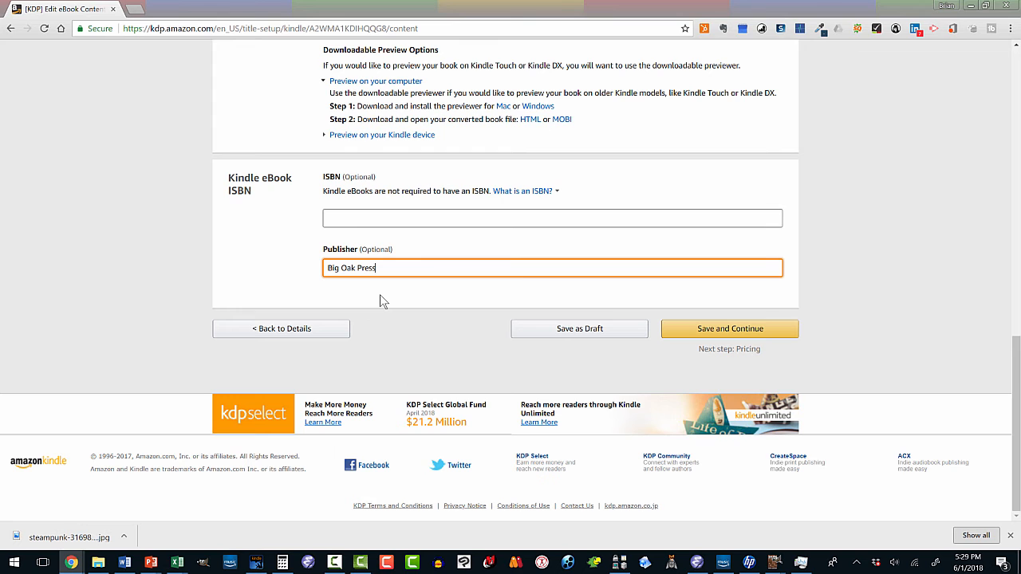
{"action": "left_click", "coordinate": [697, 330]}
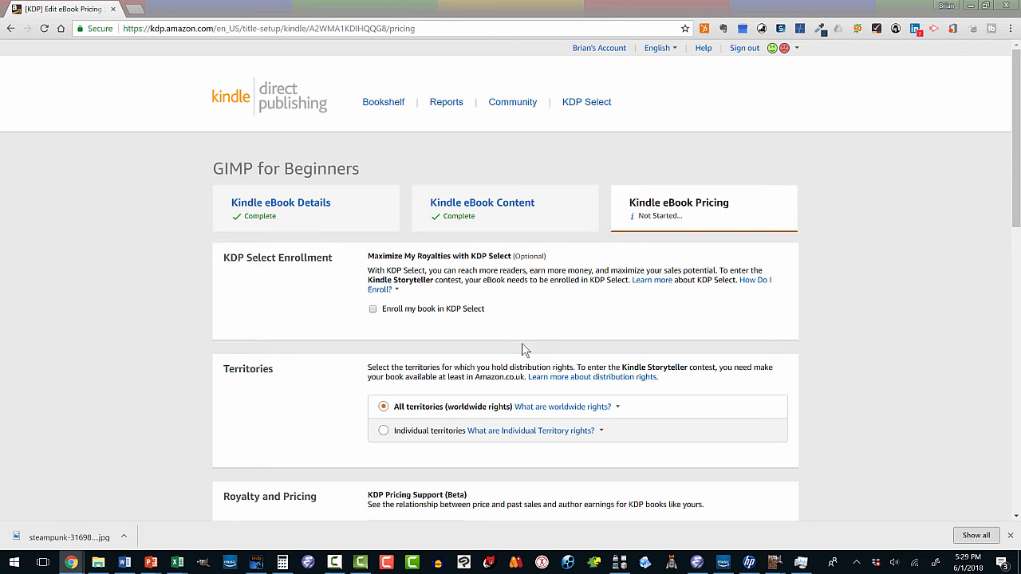
Step: Enroll the book in KDP Select and choose the 70% royalty plan
{"action": "left_click", "coordinate": [373, 311]}
{"action": "scroll", "coordinate": [403, 335], "scroll_direction": "down", "scroll_amount": 3}
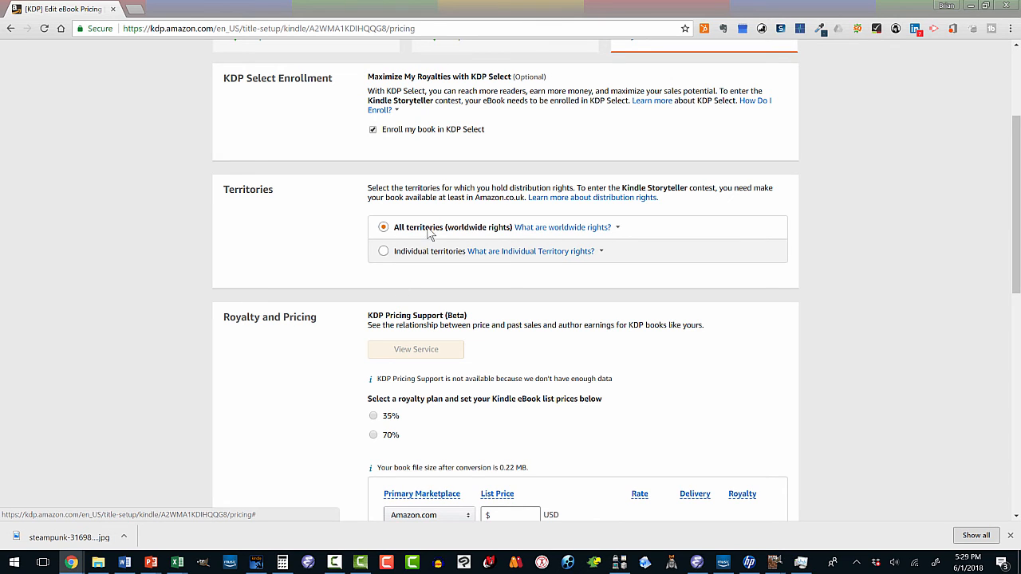
{"action": "scroll", "coordinate": [402, 274], "scroll_direction": "down", "scroll_amount": 2}
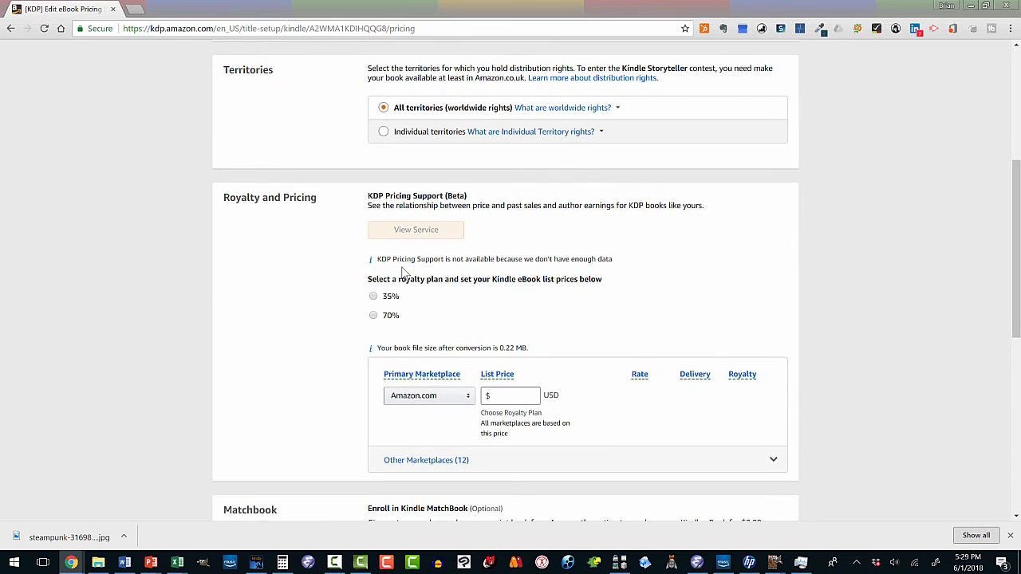
{"action": "left_click", "coordinate": [373, 316]}
Step: Check the permitted price range for the primary marketplace and set the Amazon.com list price to 2.99 USD
{"action": "left_click", "coordinate": [489, 414]}
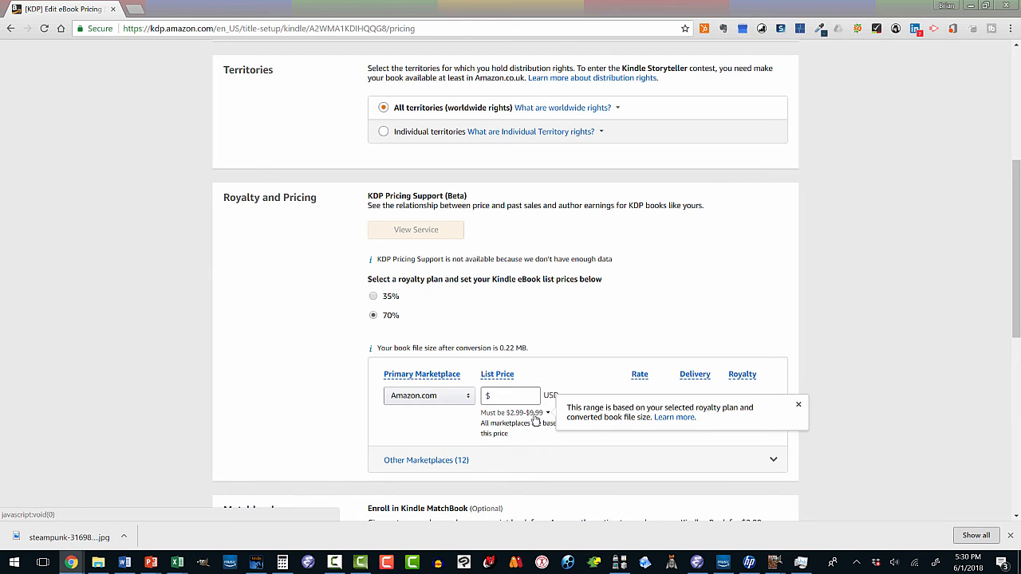
{"action": "left_click", "coordinate": [517, 399]}
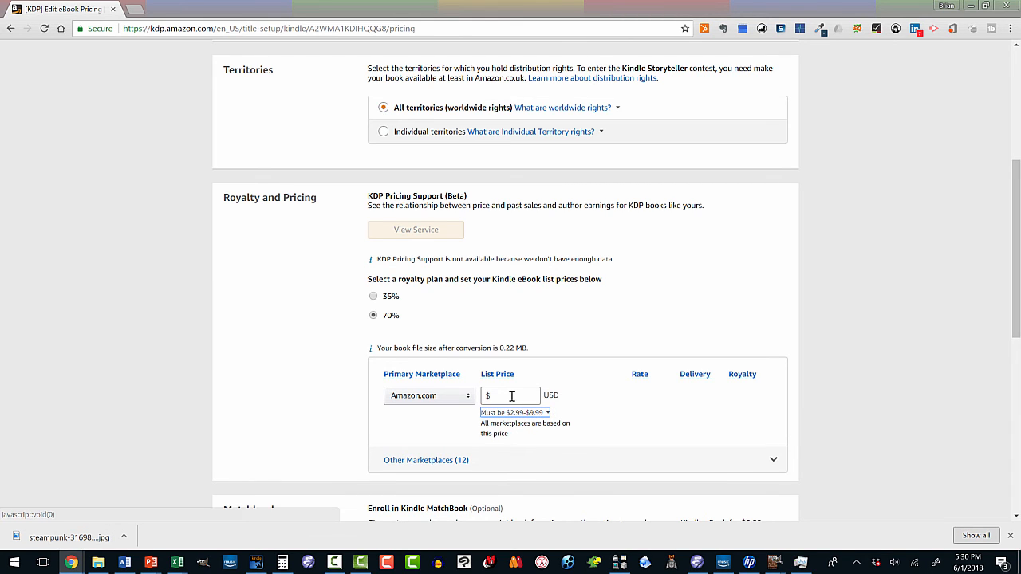
{"action": "left_click", "coordinate": [511, 396]}
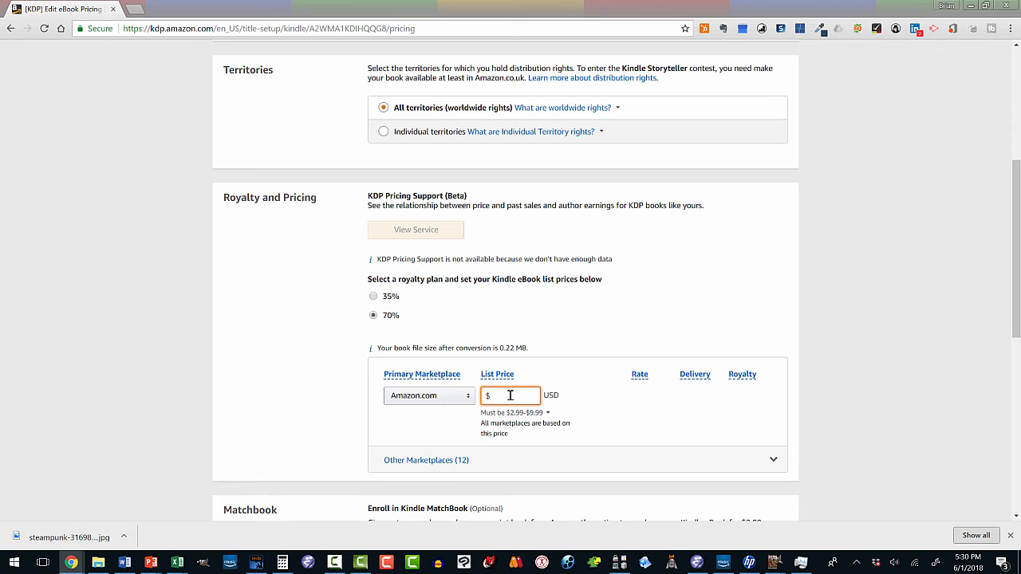
{"action": "type", "text": "2.99"}
Step: Expand the other marketplaces and review their list prices, rates and royalties against the Amazon.com price
{"action": "scroll", "coordinate": [554, 354], "scroll_direction": "down", "scroll_amount": 2}
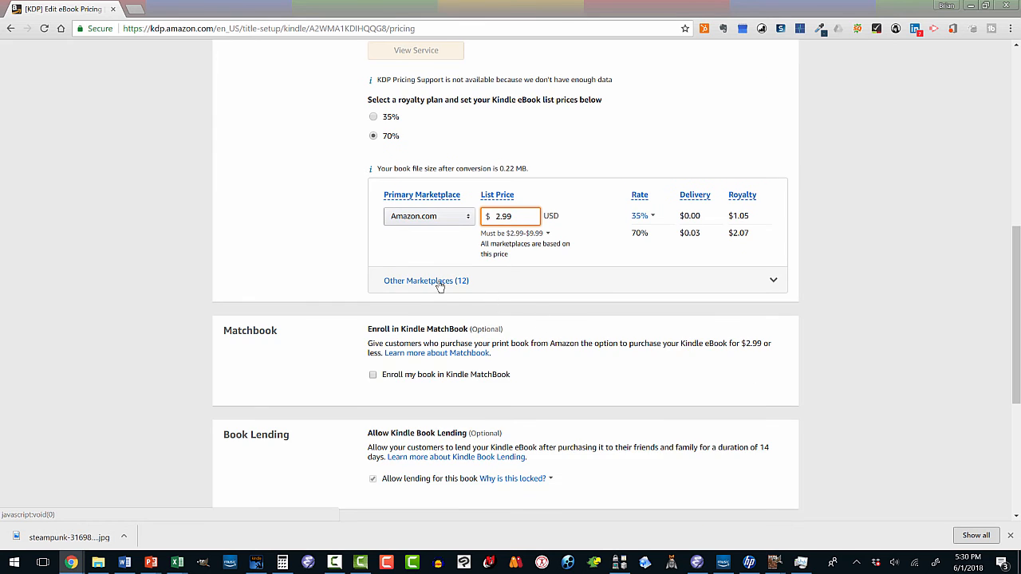
{"action": "left_click", "coordinate": [440, 281]}
{"action": "scroll", "coordinate": [517, 247], "scroll_direction": "down", "scroll_amount": 4}
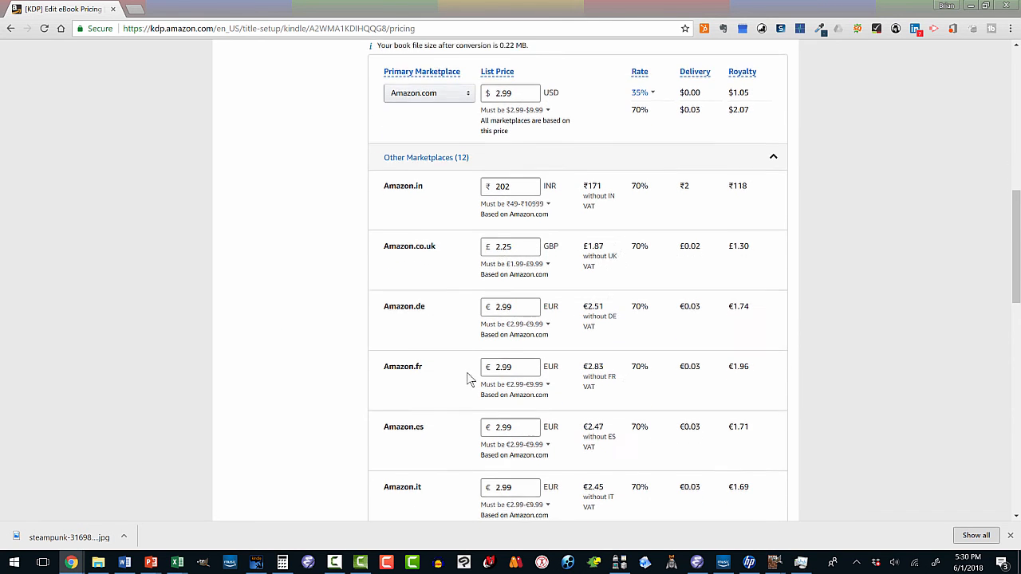
{"action": "scroll", "coordinate": [467, 388], "scroll_direction": "down", "scroll_amount": 3}
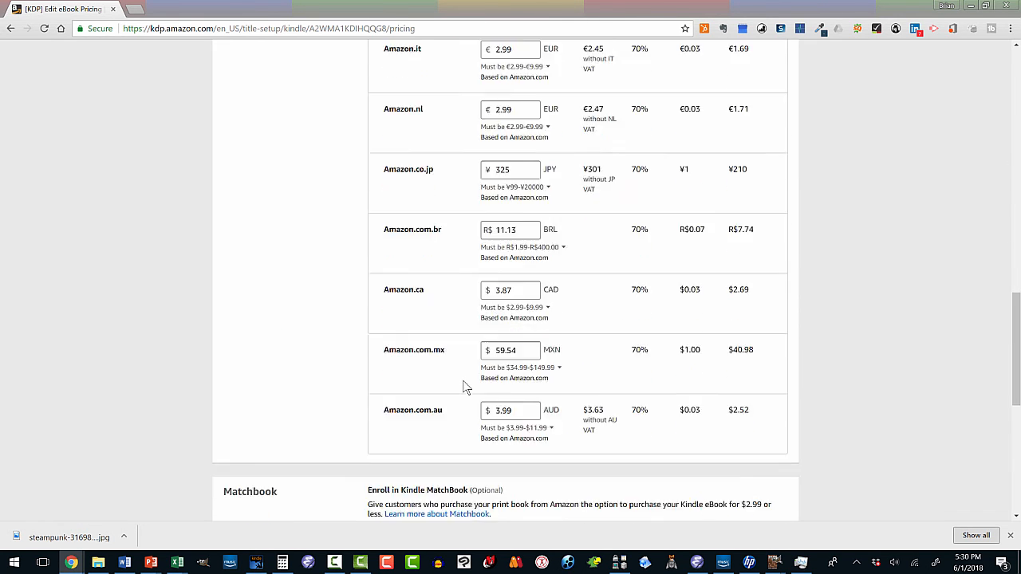
{"action": "scroll", "coordinate": [466, 391], "scroll_direction": "up", "scroll_amount": 6}
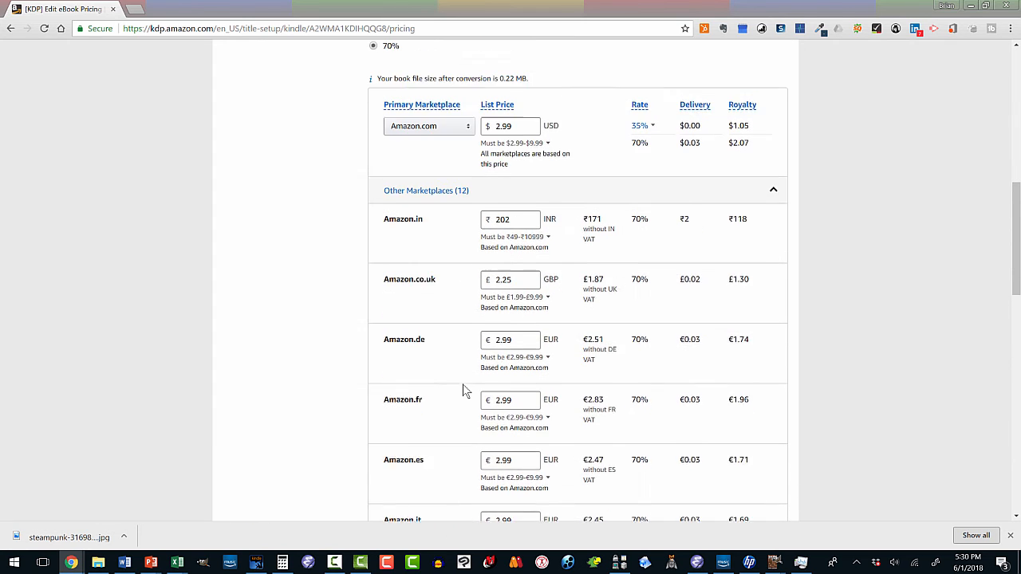
{"action": "scroll", "coordinate": [466, 390], "scroll_direction": "up", "scroll_amount": 1}
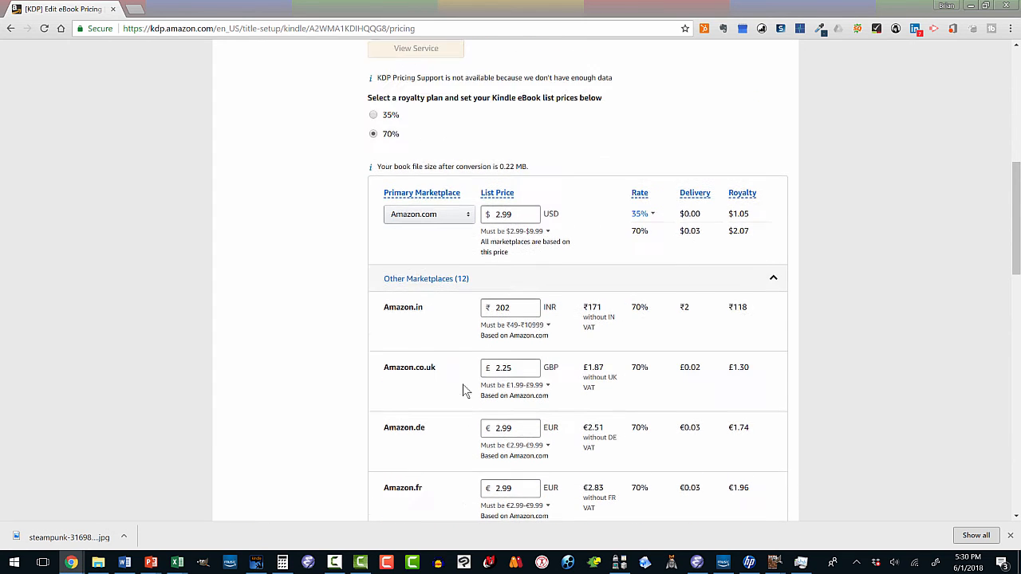
{"action": "left_click", "coordinate": [511, 233]}
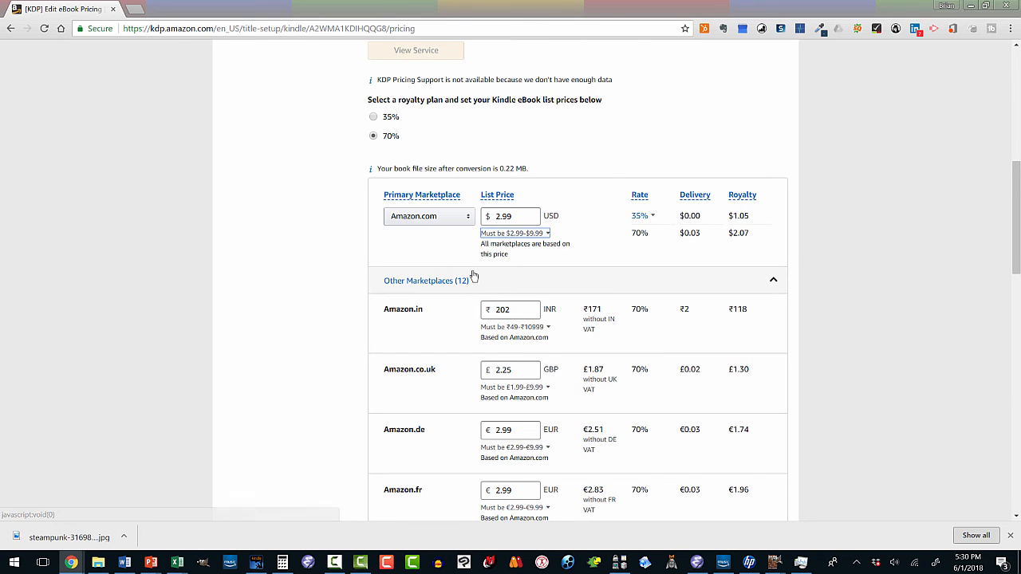
Step: Enroll the book in Kindle MatchBook with the price option Free
{"action": "scroll", "coordinate": [438, 238], "scroll_direction": "down", "scroll_amount": 10}
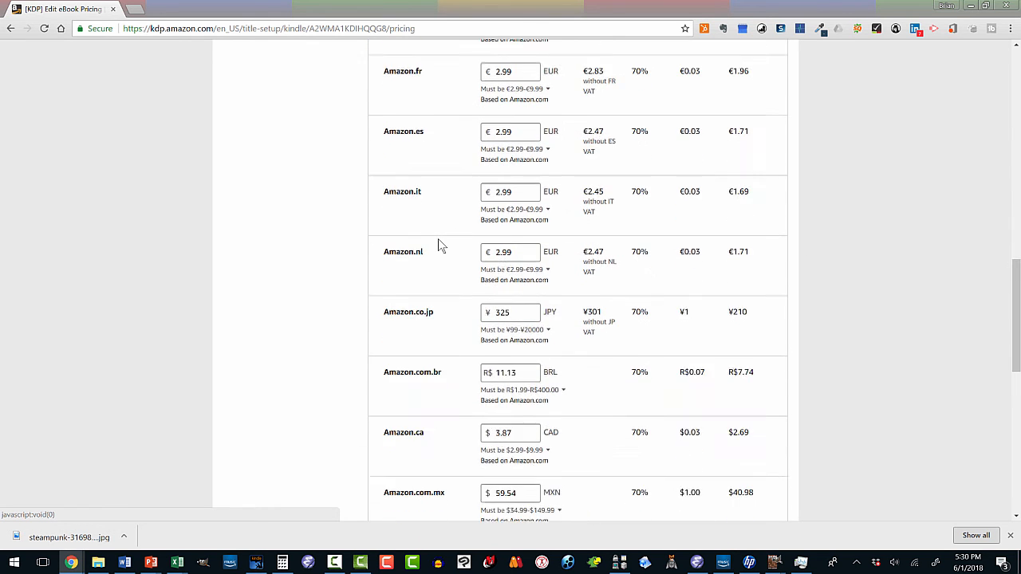
{"action": "scroll", "coordinate": [438, 244], "scroll_direction": "down", "scroll_amount": 2}
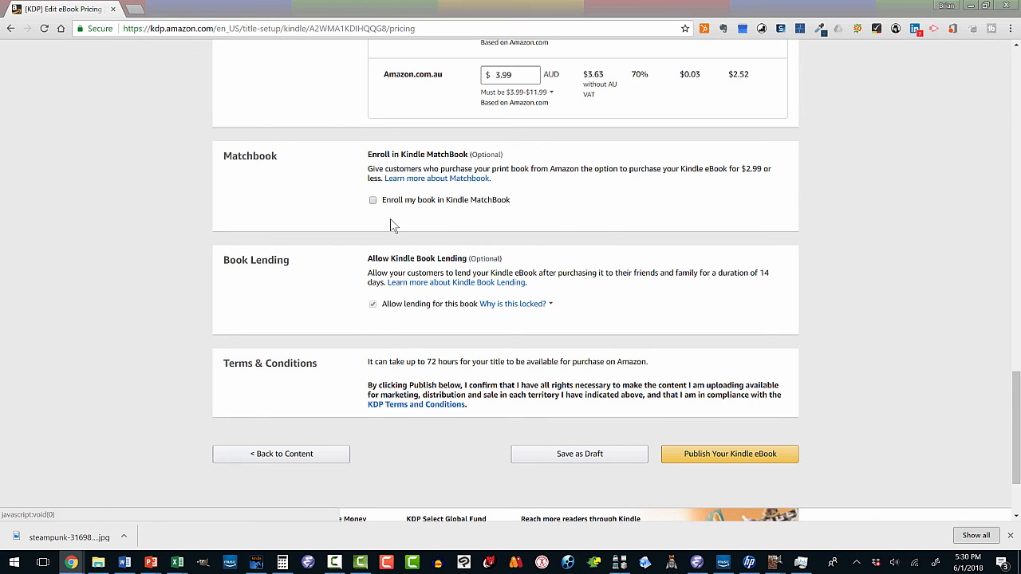
{"action": "left_click", "coordinate": [372, 200]}
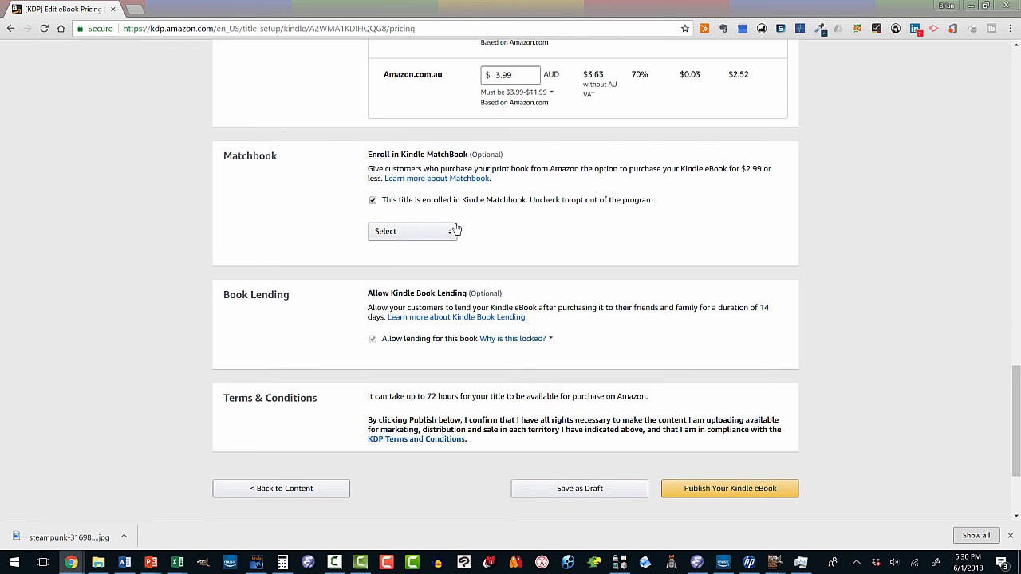
{"action": "left_click", "coordinate": [452, 233]}
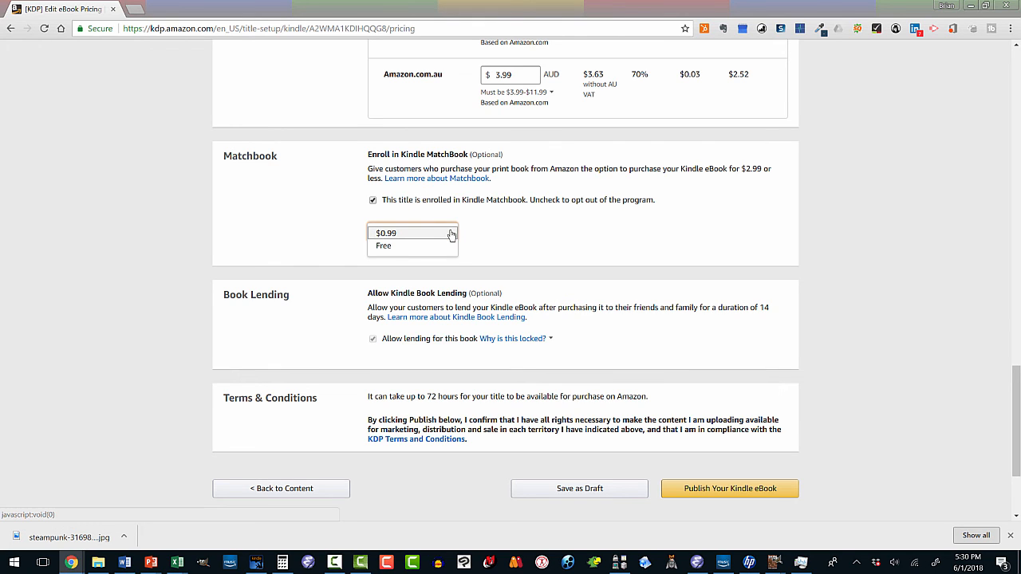
{"action": "left_click", "coordinate": [386, 246]}
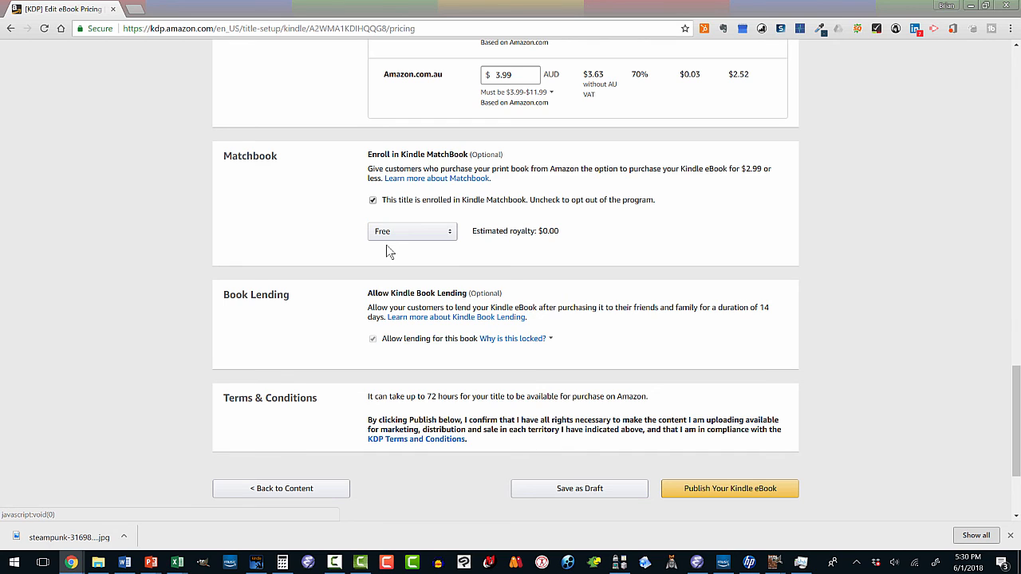
{"action": "left_click", "coordinate": [405, 231]}
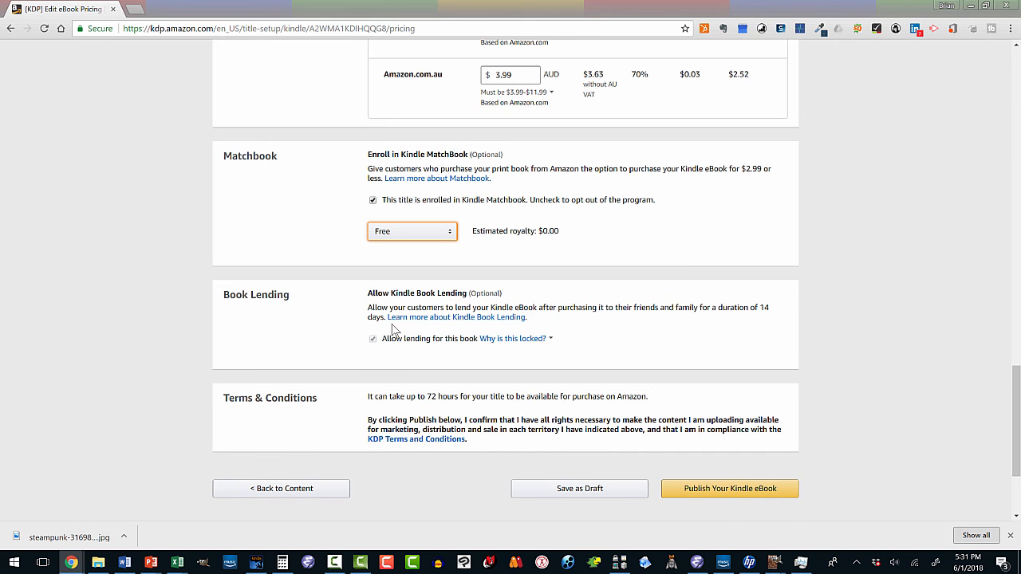
{"action": "scroll", "coordinate": [388, 328], "scroll_direction": "down", "scroll_amount": 3}
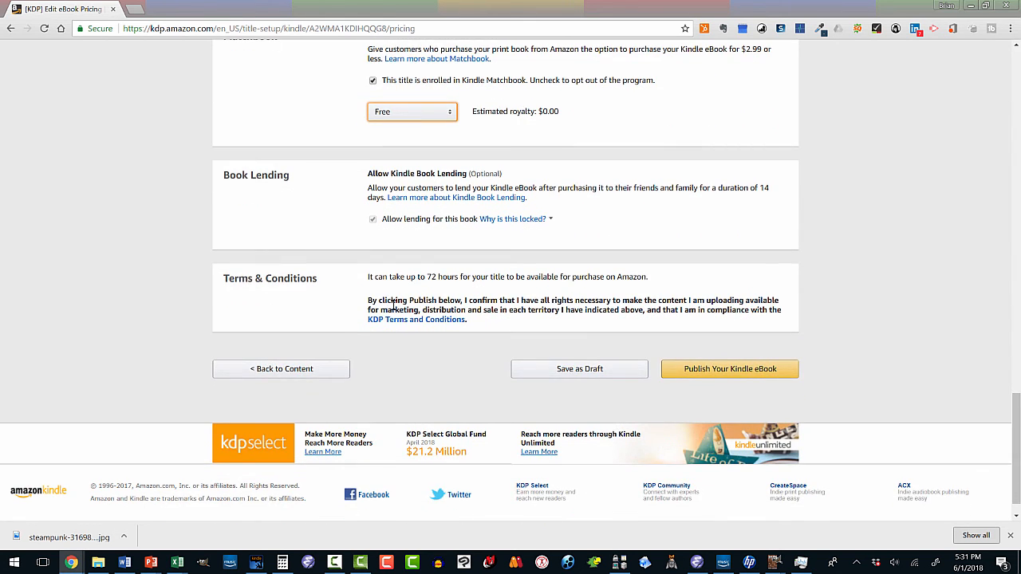